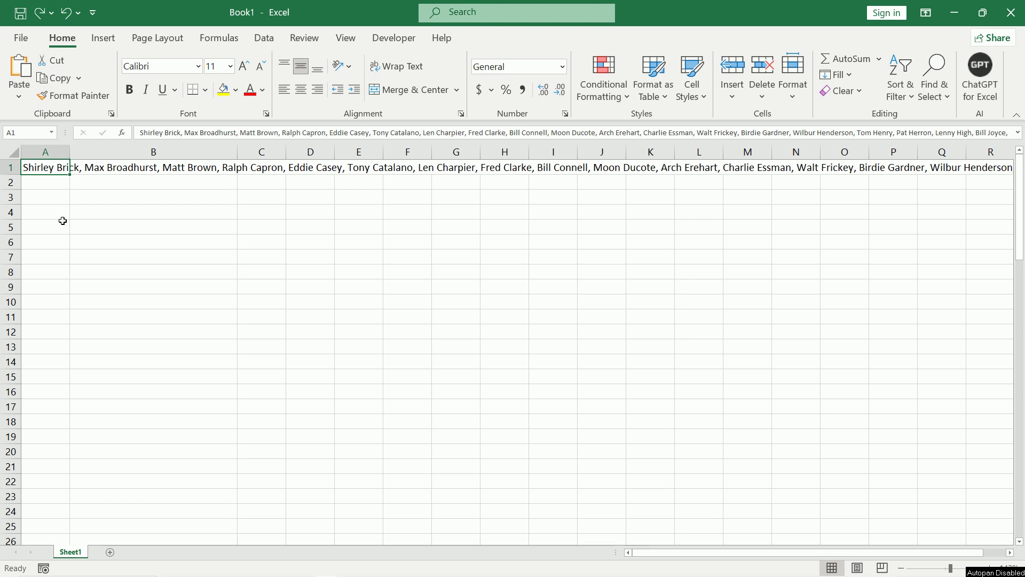
# Widen column A and make row 1 much taller around the comma-separated names in A1
pyautogui.click(82, 240)
pyautogui.click(62, 169)
pyautogui.moveTo(70, 154)
pyautogui.mouseDown()
pyautogui.moveTo(269, 167)
pyautogui.moveTo(212, 191)
pyautogui.mouseUp()
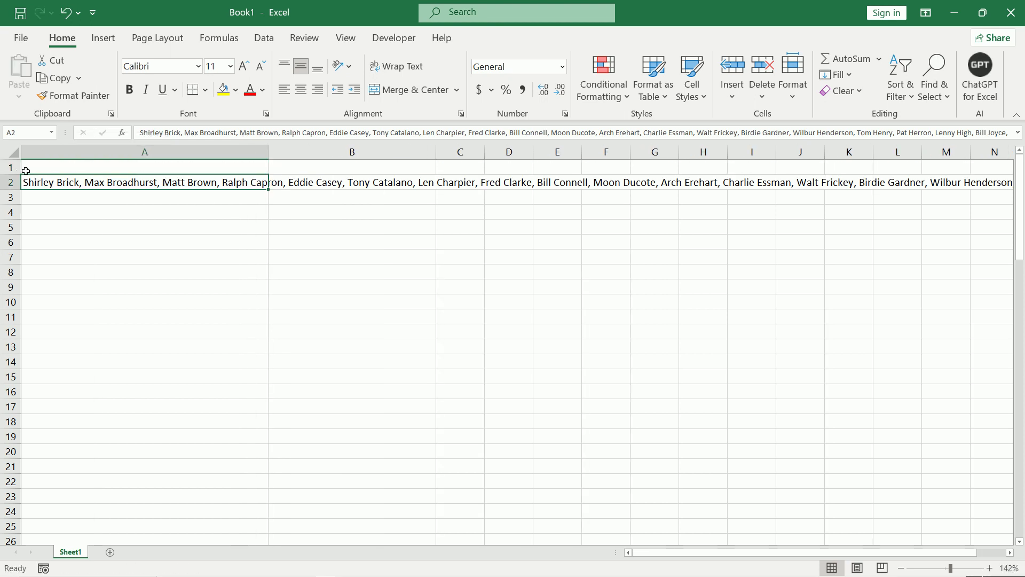
pyautogui.click(65, 12)
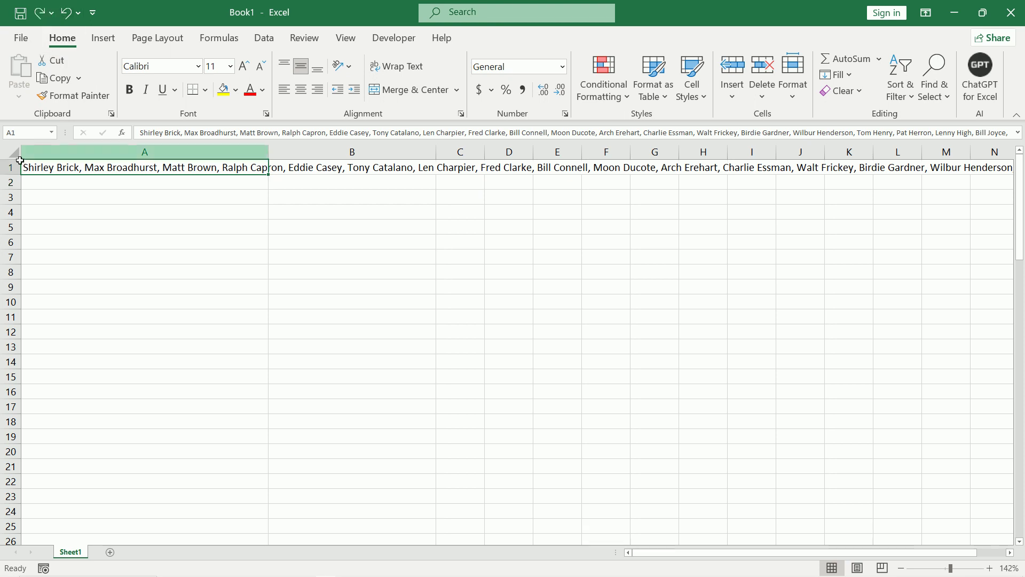
pyautogui.moveTo(10, 175); pyautogui.dragTo(29, 260)
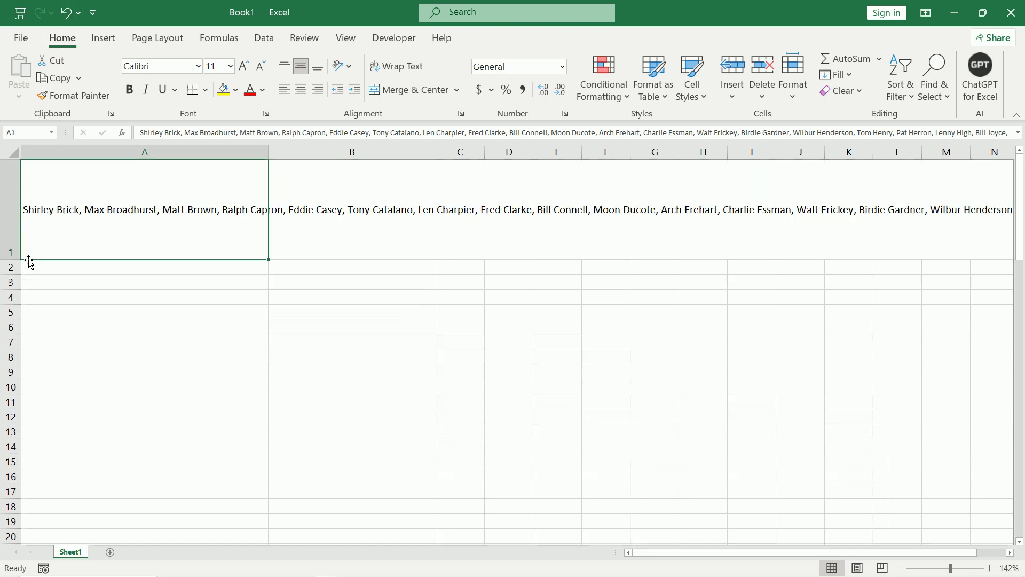
# Turn on Wrap text for cell A1 through Format Cells' Alignment settings
pyautogui.rightClick(203, 210)
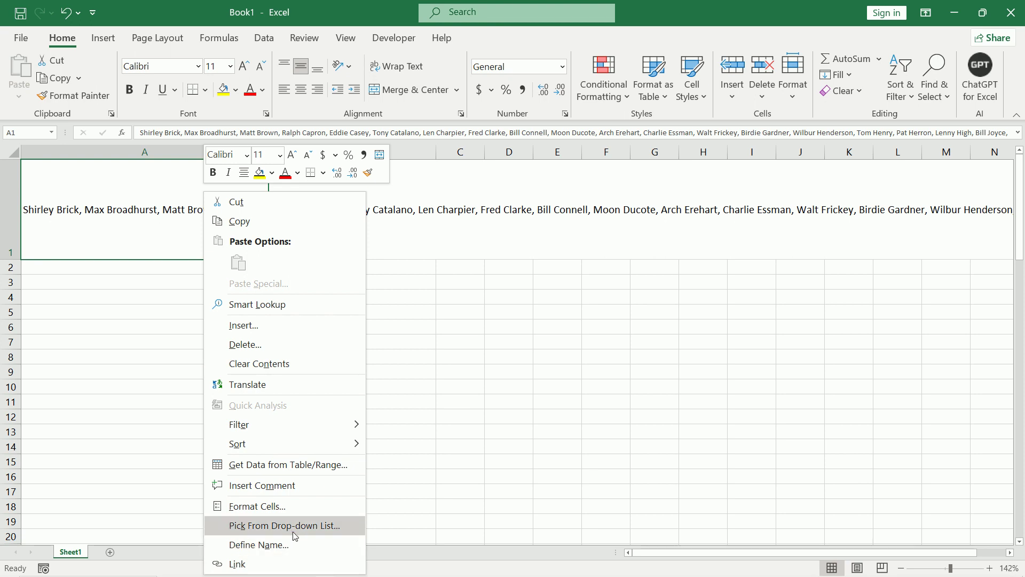
pyautogui.click(299, 514)
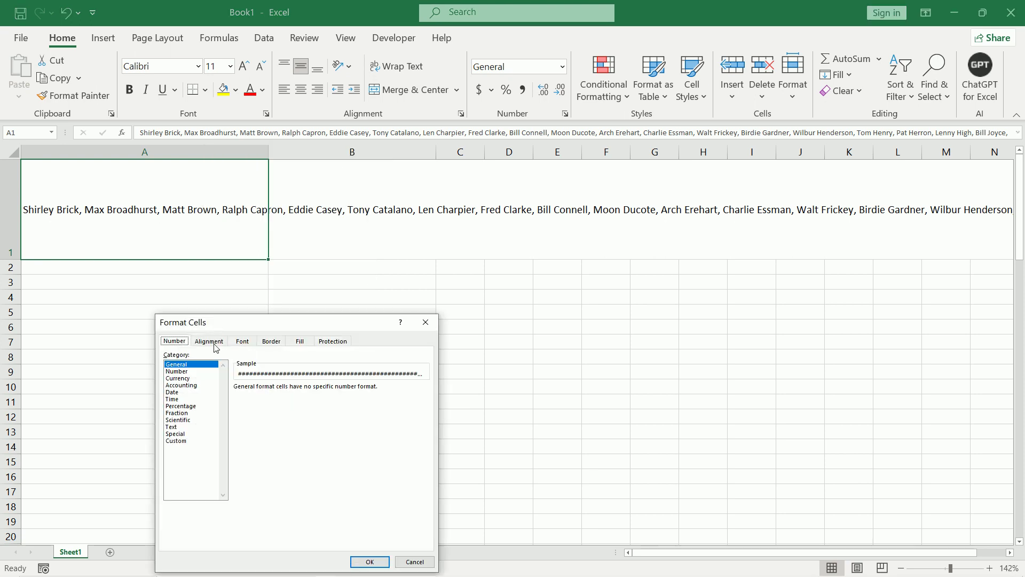
pyautogui.click(215, 342)
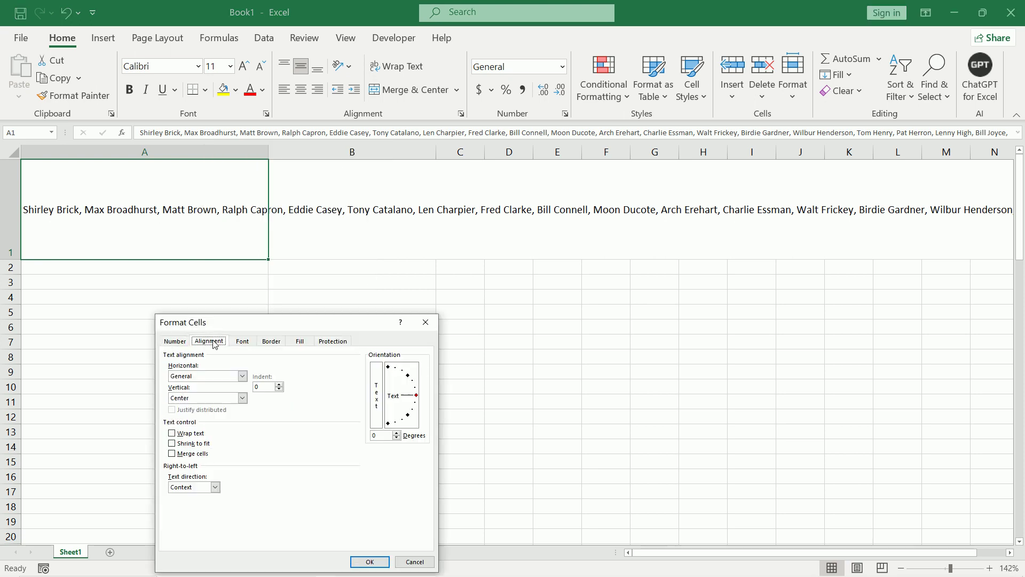
pyautogui.click(172, 433)
pyautogui.click(363, 561)
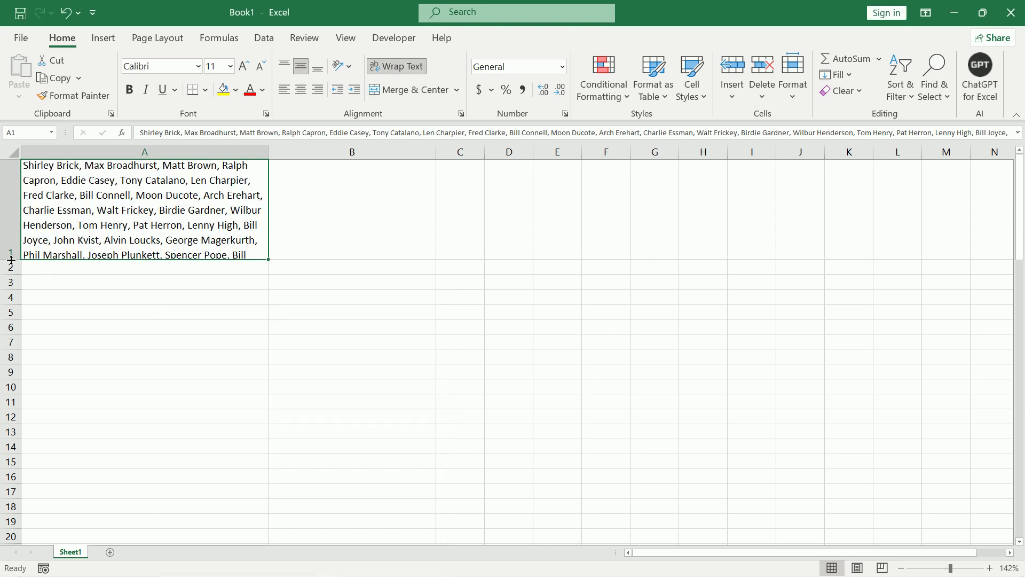
# Make row 1 taller and column A wider to show the wrapped names
pyautogui.moveTo(10, 260); pyautogui.dragTo(12, 352)
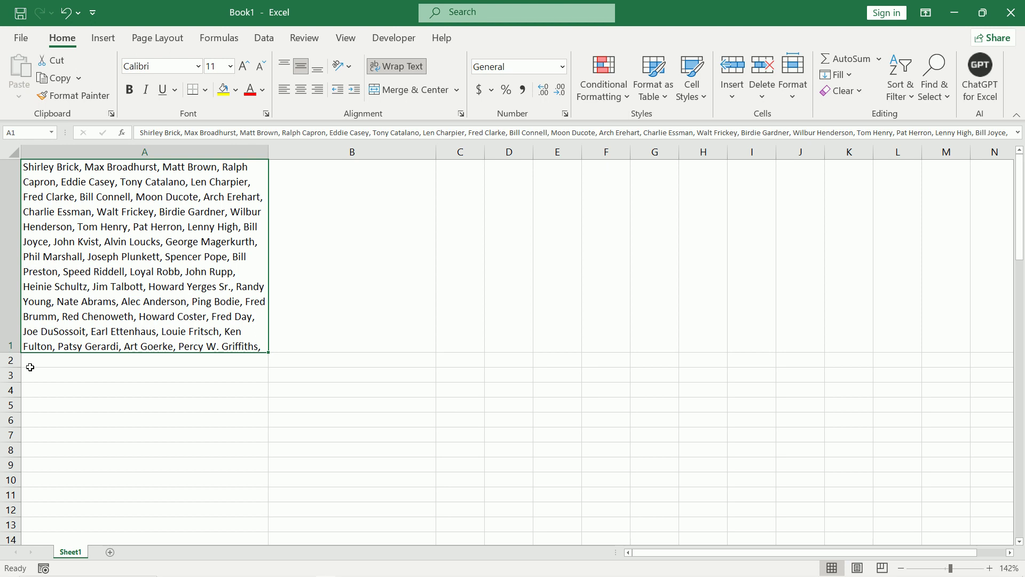
pyautogui.scroll(-6, 181, 256)
pyautogui.scroll(3, 181, 257)
pyautogui.scroll(3, 180, 257)
pyautogui.moveTo(269, 152); pyautogui.dragTo(370, 152)
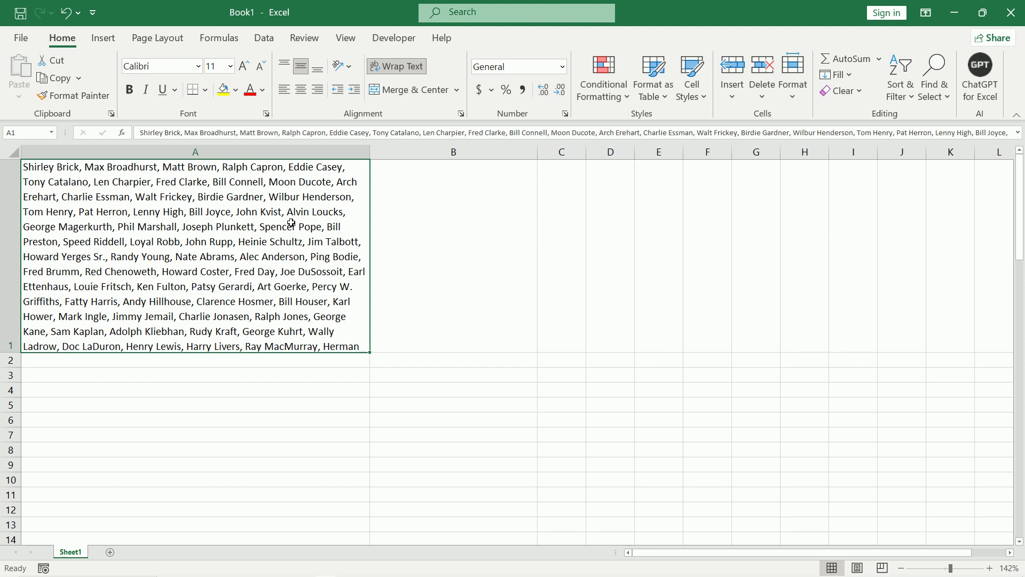
# Split A1's names at each comma with Text to Columns, Delimited, Comma on and Tab off
pyautogui.click(269, 38)
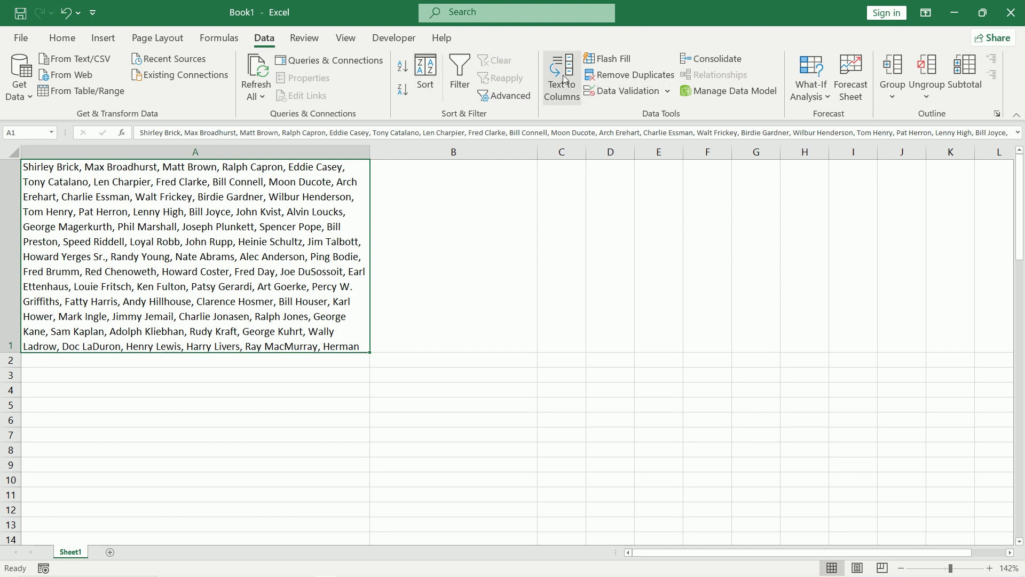
pyautogui.click(564, 91)
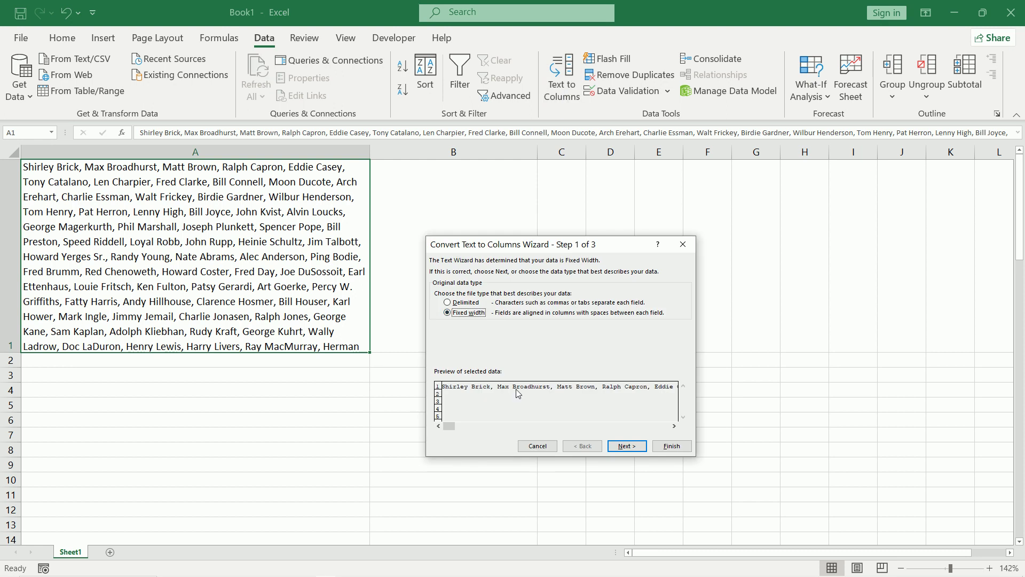
pyautogui.click(447, 303)
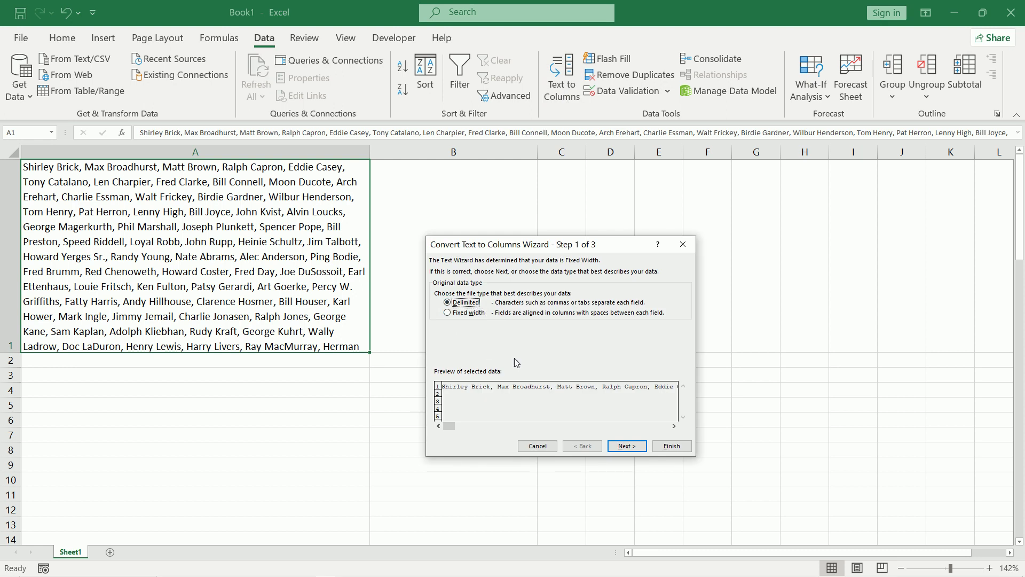
pyautogui.click(627, 446)
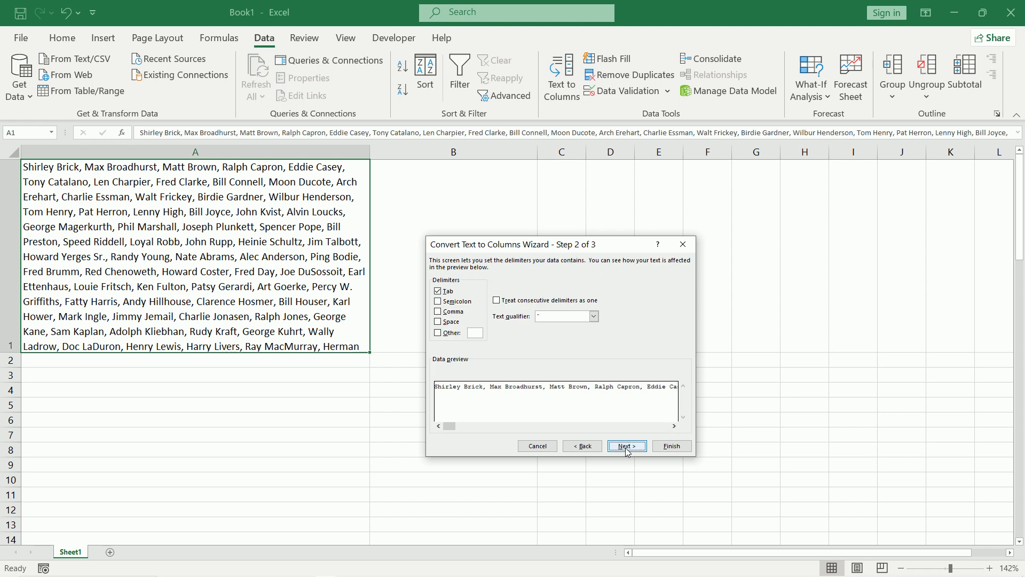
pyautogui.click(438, 312)
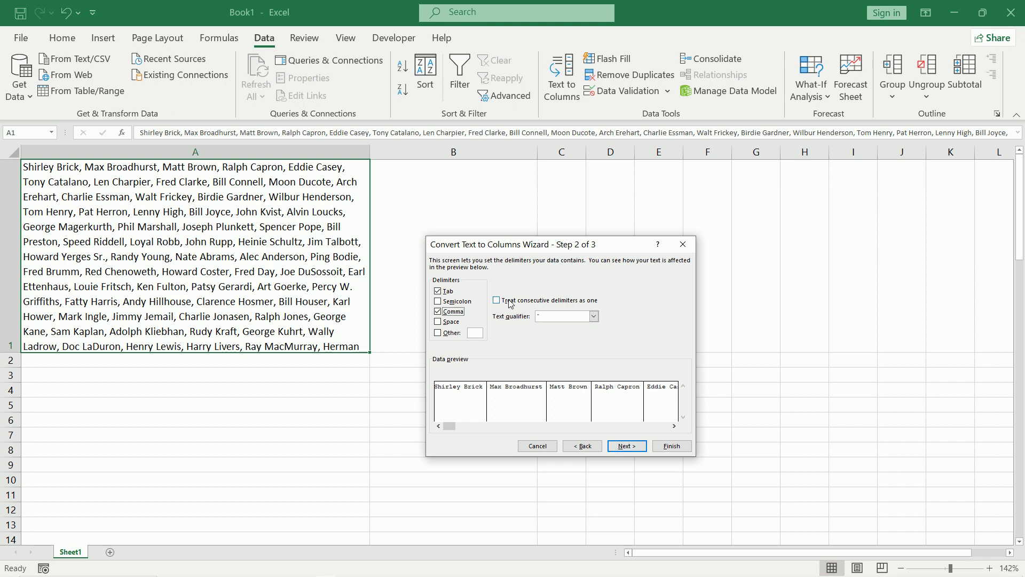
pyautogui.click(438, 291)
pyautogui.click(626, 446)
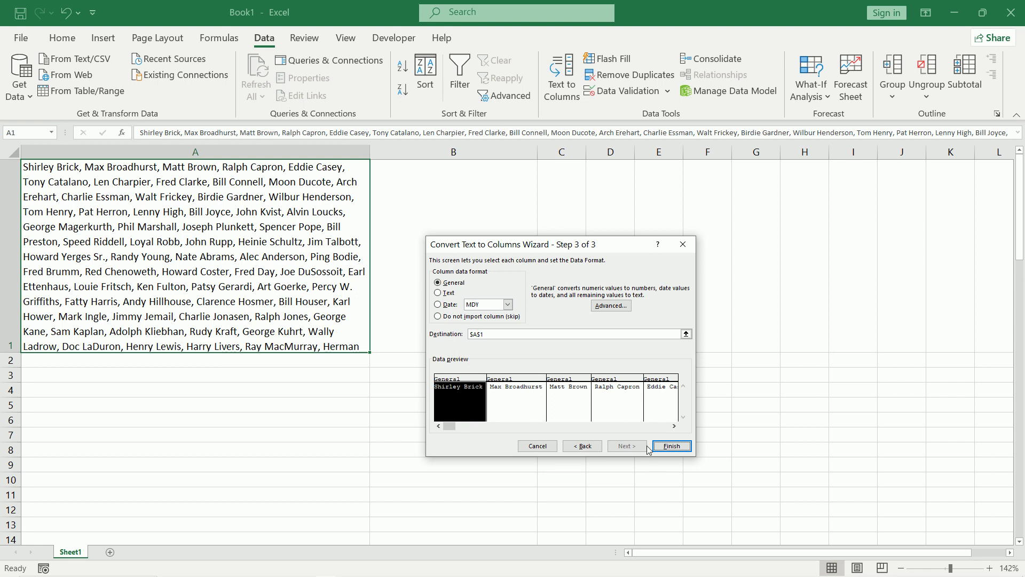
pyautogui.click(674, 447)
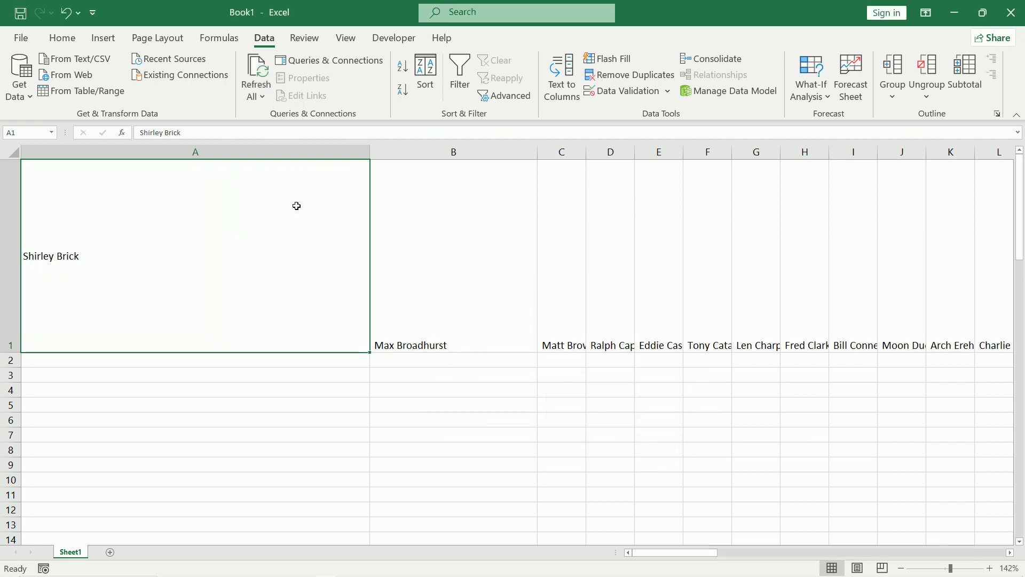
# Shorten row 1 and select the split names from A1 through CI1
pyautogui.scroll(-5, 296, 205)
pyautogui.scroll(5, 286, 218)
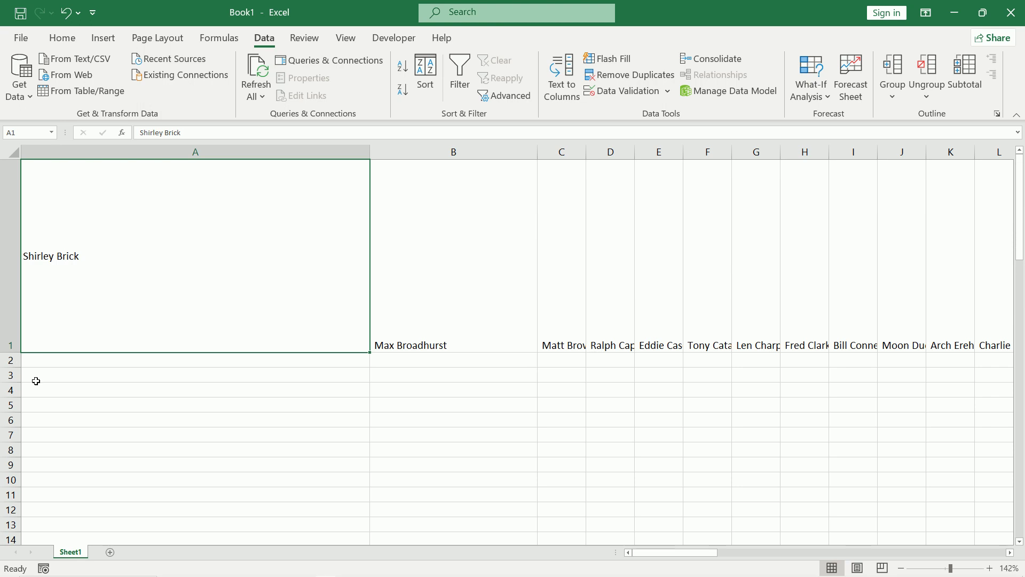
pyautogui.moveTo(13, 352); pyautogui.dragTo(46, 224)
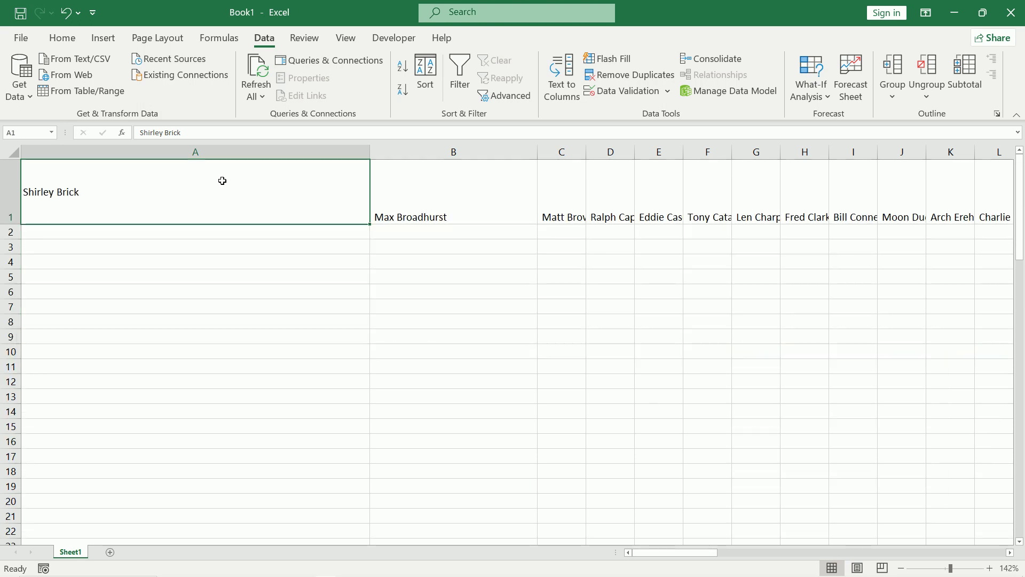
pyautogui.moveTo(519, 187)
pyautogui.mouseDown()
pyautogui.moveTo(1021, 196)
pyautogui.moveTo(1021, 216)
pyautogui.mouseUp()
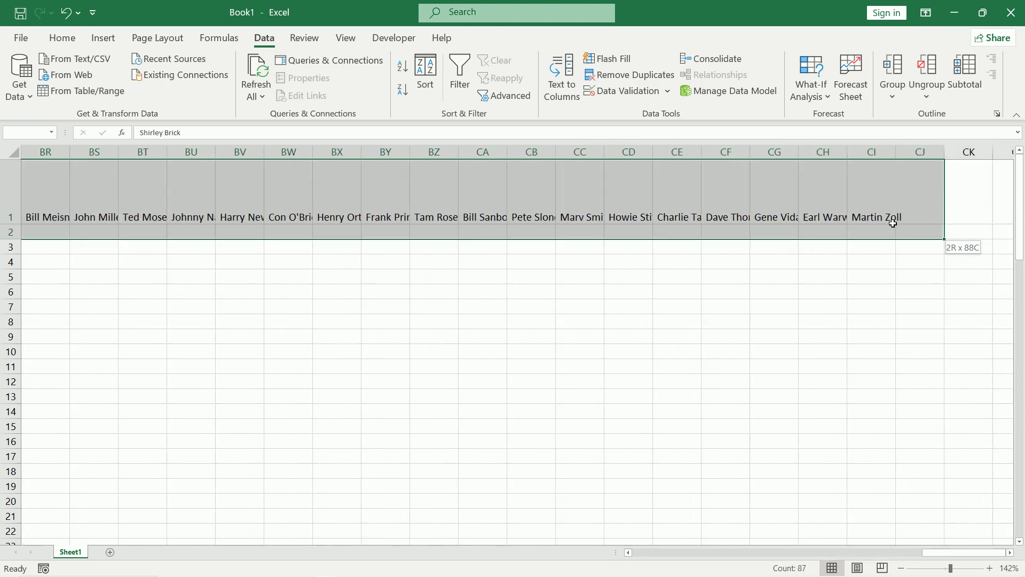
pyautogui.moveTo(1021, 215)
pyautogui.mouseDown()
pyautogui.moveTo(879, 216)
pyautogui.moveTo(874, 205)
pyautogui.mouseUp()
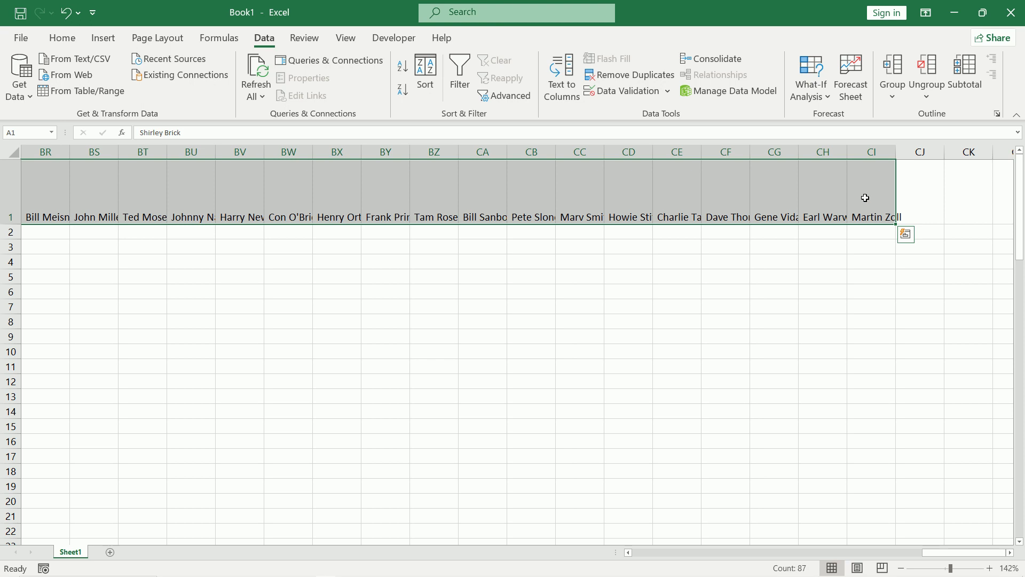
# Copy the row of names and paste it transposed into A1 of a new Sheet2
pyautogui.rightClick(864, 197)
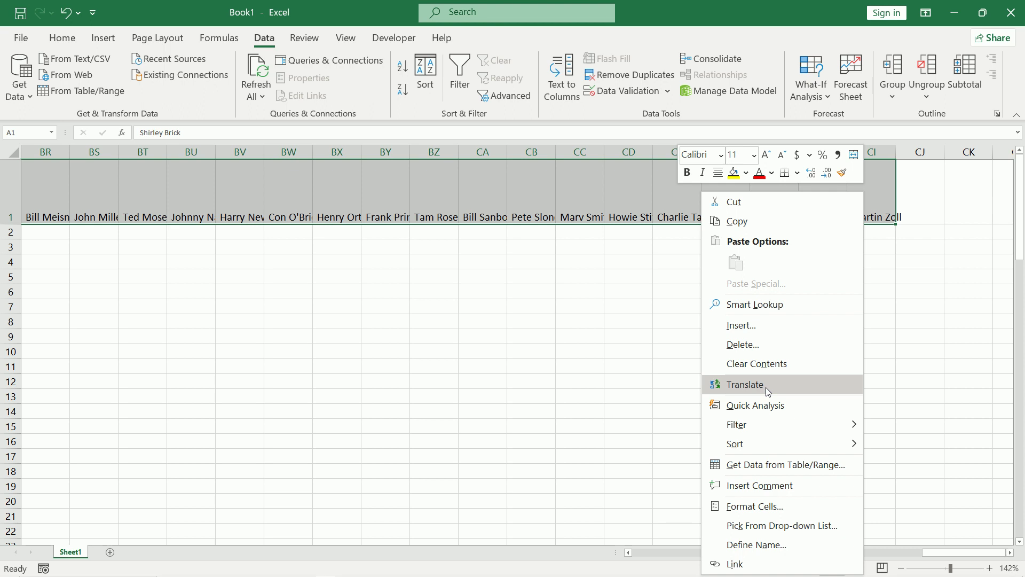
pyautogui.click(736, 222)
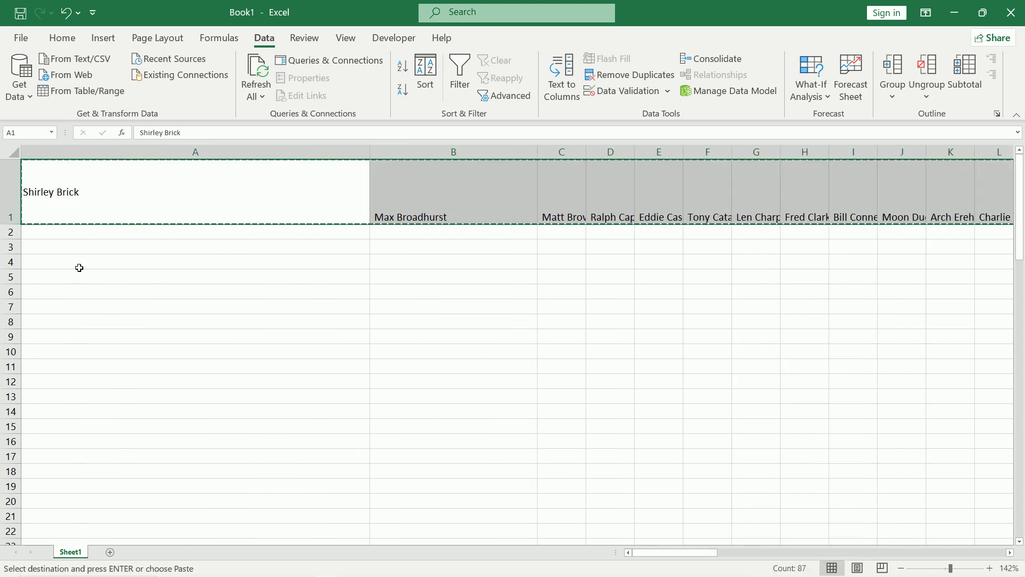
pyautogui.click(81, 290)
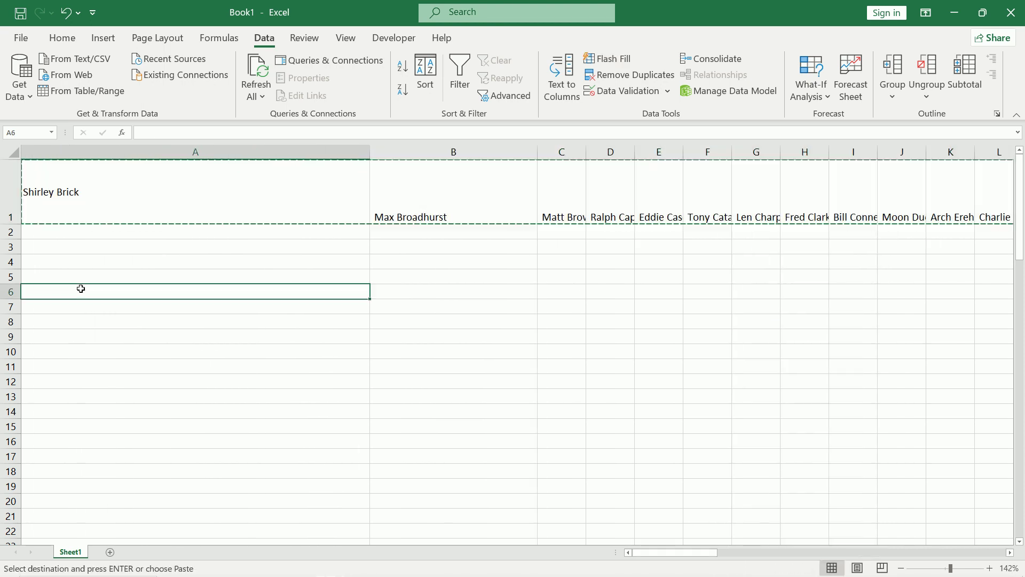
pyautogui.click(110, 553)
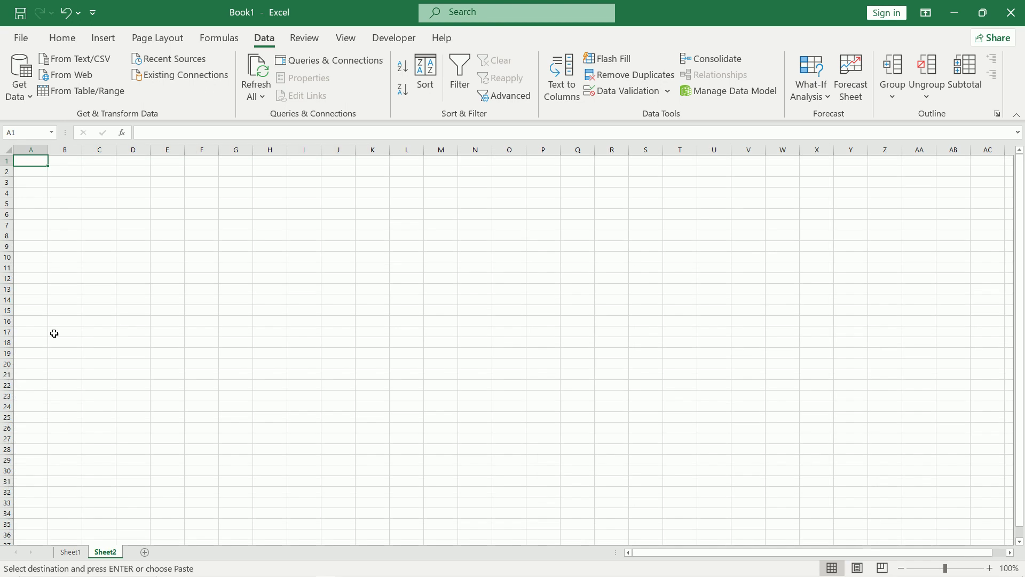
pyautogui.rightClick(32, 161)
pyautogui.click(67, 234)
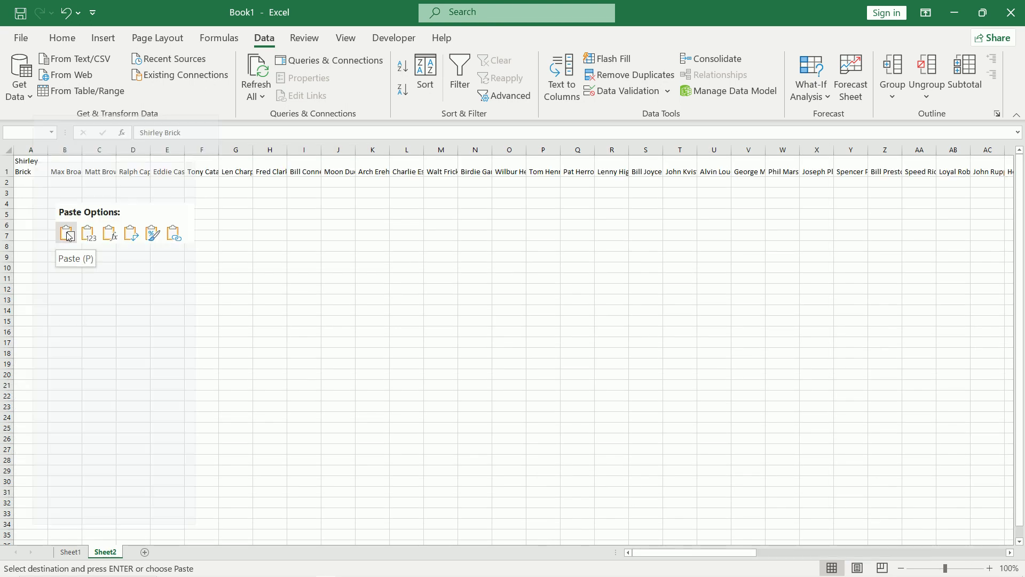
pyautogui.click(133, 240)
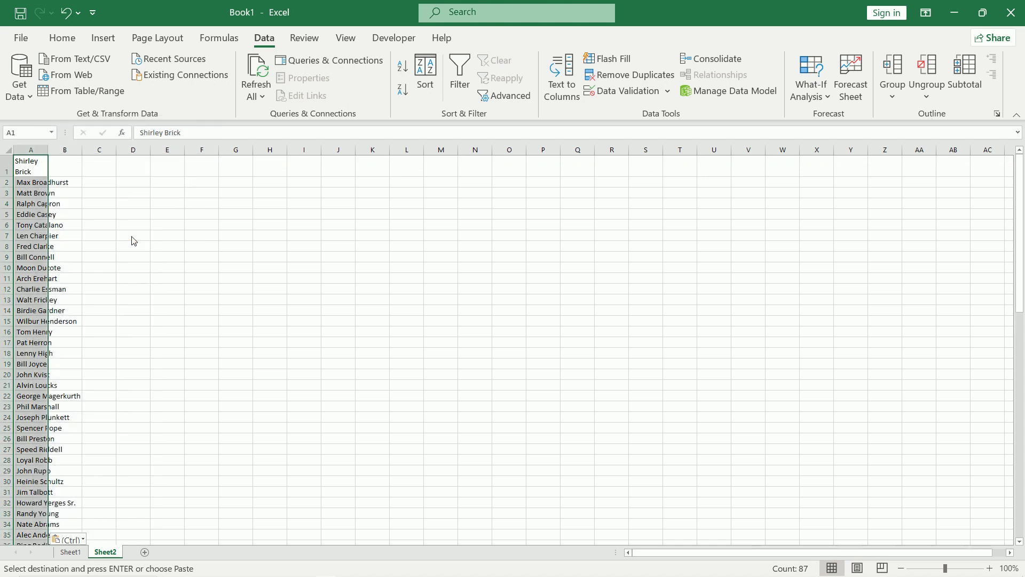
# Widen Sheet2's column A to fit the full names, zoom in, and return to the top
pyautogui.scroll(-4, 84, 263)
pyautogui.scroll(-4, 84, 263)
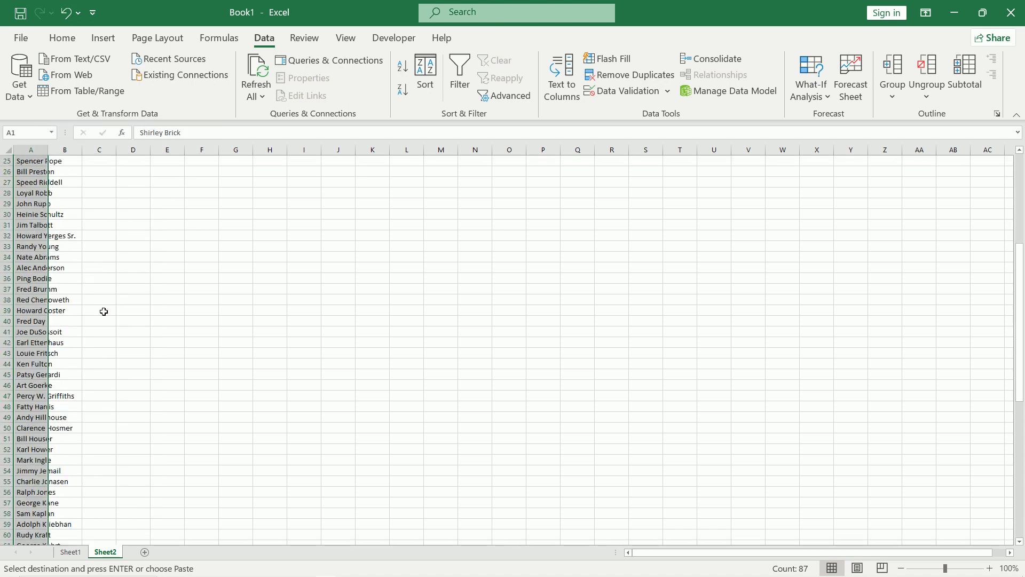
pyautogui.scroll(-3, 101, 319)
pyautogui.scroll(-1, 102, 318)
pyautogui.scroll(4, 103, 306)
pyautogui.scroll(-5, 103, 307)
pyautogui.scroll(-9, 108, 307)
pyautogui.moveTo(48, 150); pyautogui.dragTo(106, 149)
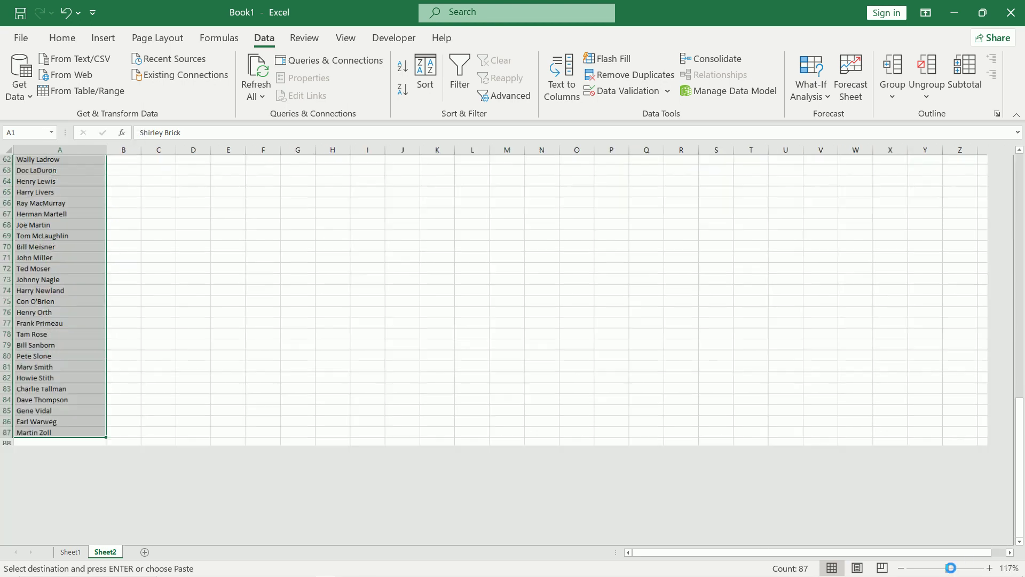
pyautogui.moveTo(945, 568); pyautogui.dragTo(950, 568)
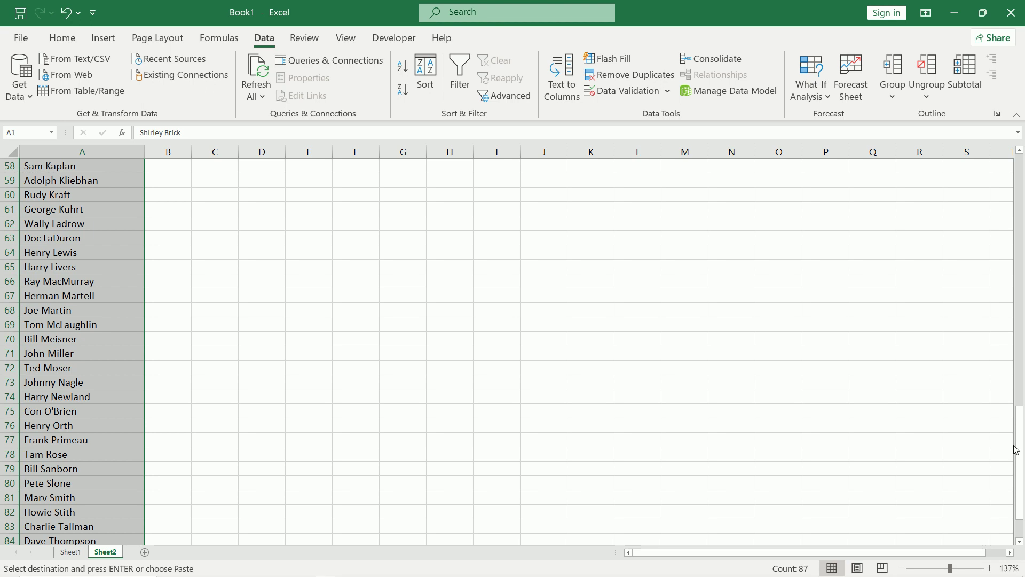
pyautogui.moveTo(1016, 450); pyautogui.dragTo(992, 205)
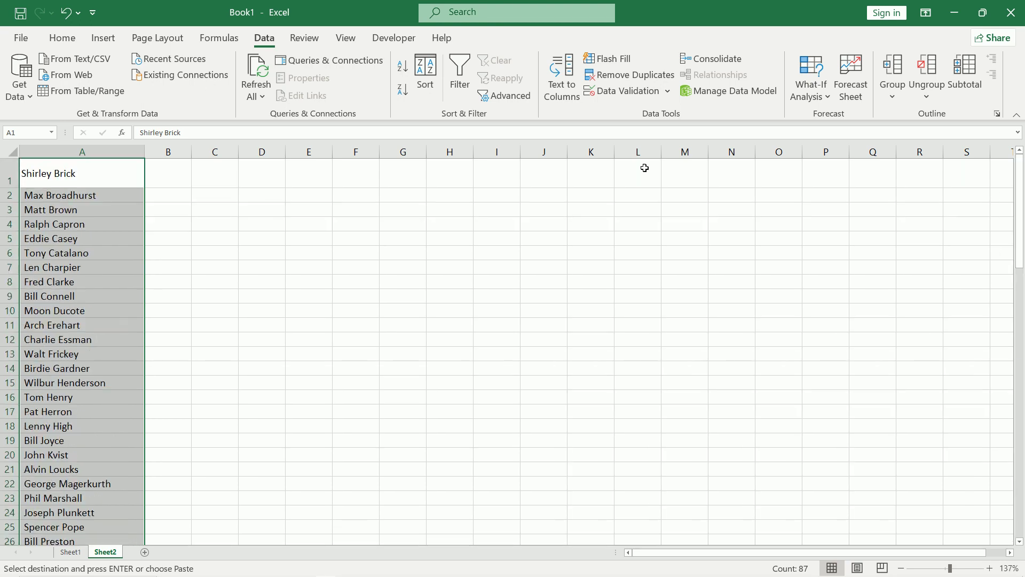
# Set Text to Columns to split column A's names at spaces, treating consecutive delimiters as one
pyautogui.click(561, 90)
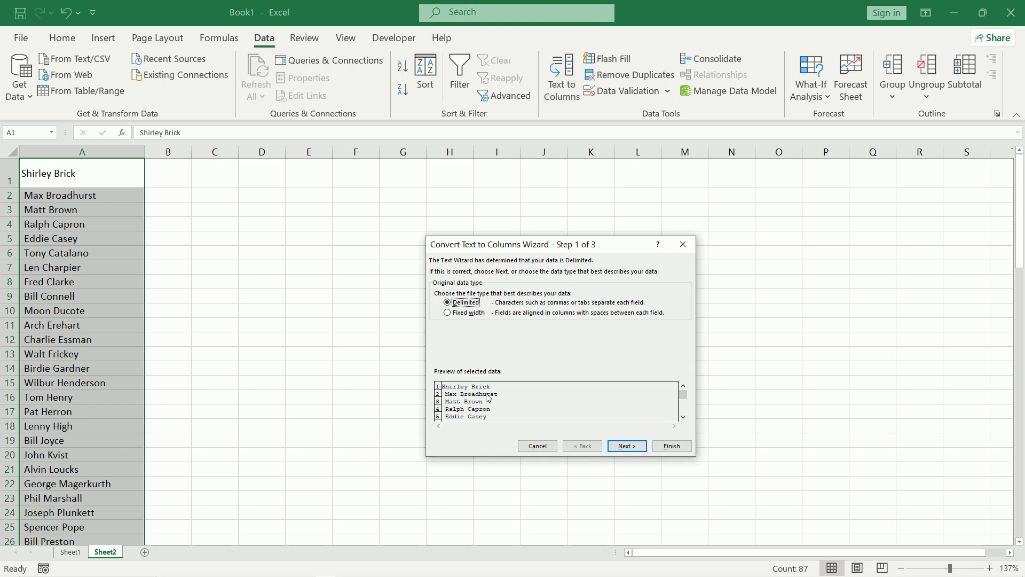
pyautogui.click(628, 447)
pyautogui.click(438, 311)
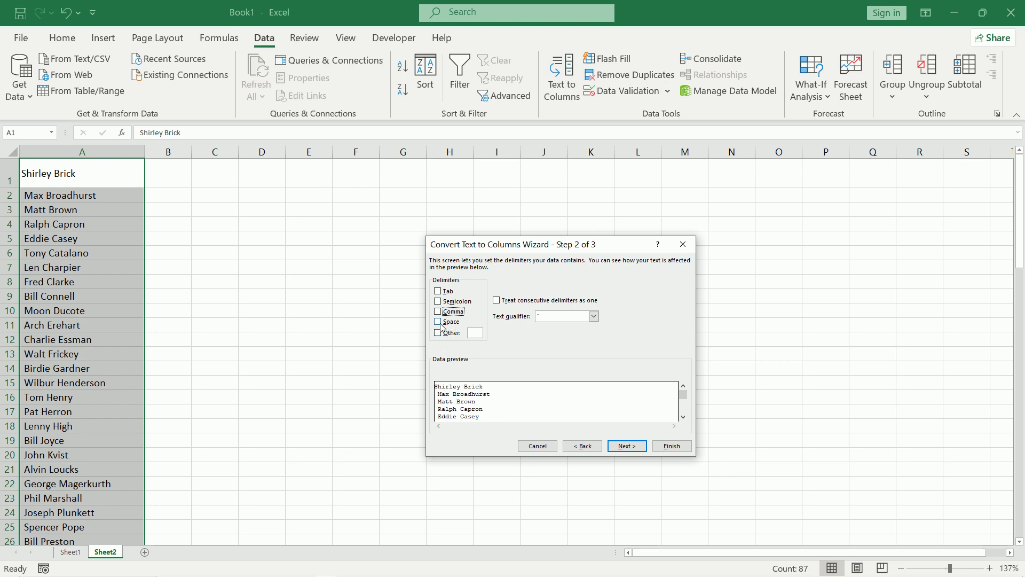
pyautogui.click(440, 322)
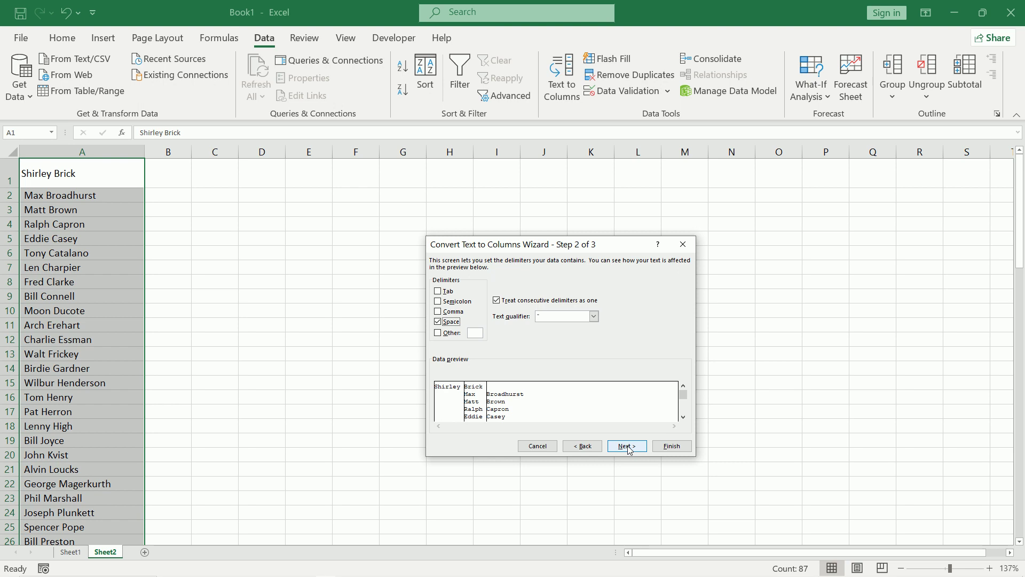
pyautogui.click(496, 301)
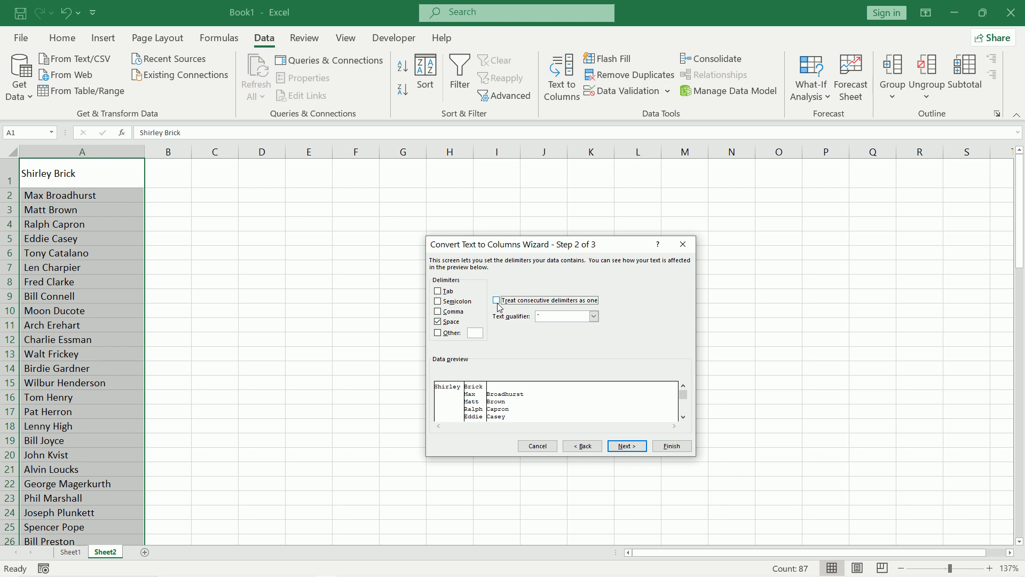
pyautogui.click(496, 300)
pyautogui.click(626, 447)
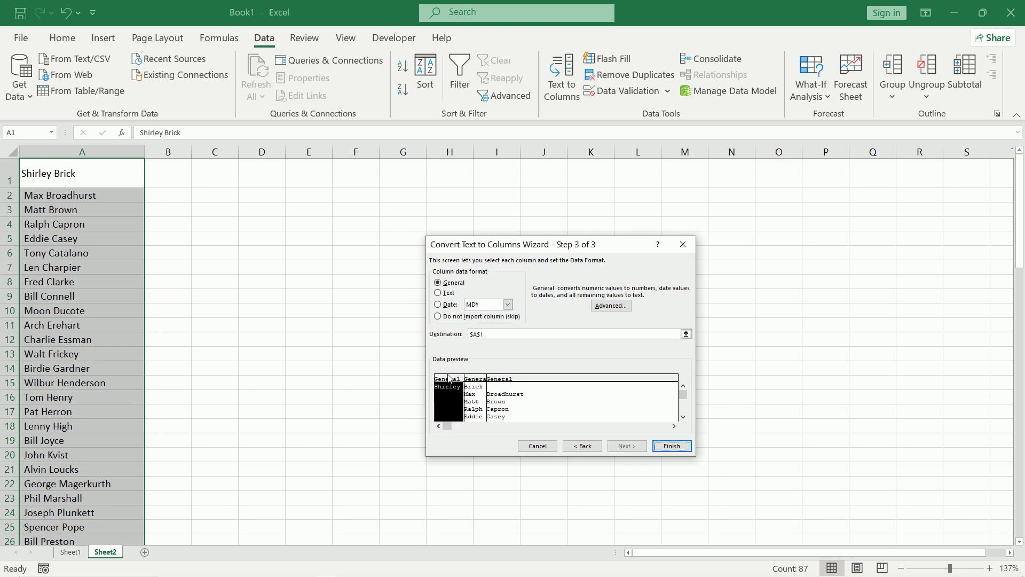
# Review the three column formats and finish splitting into first and last name columns
pyautogui.click(475, 391)
pyautogui.click(511, 388)
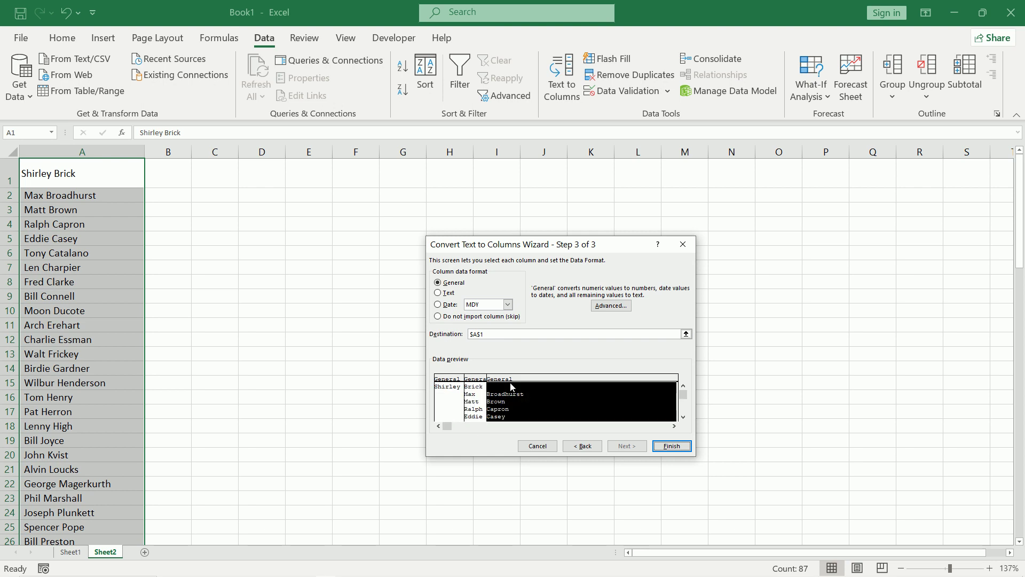
pyautogui.click(445, 386)
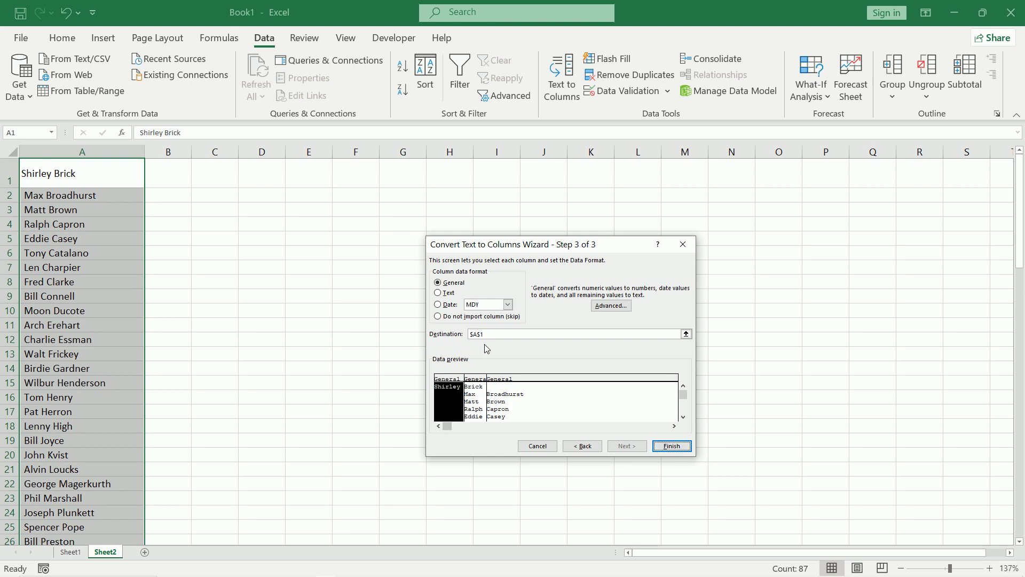
pyautogui.click(591, 451)
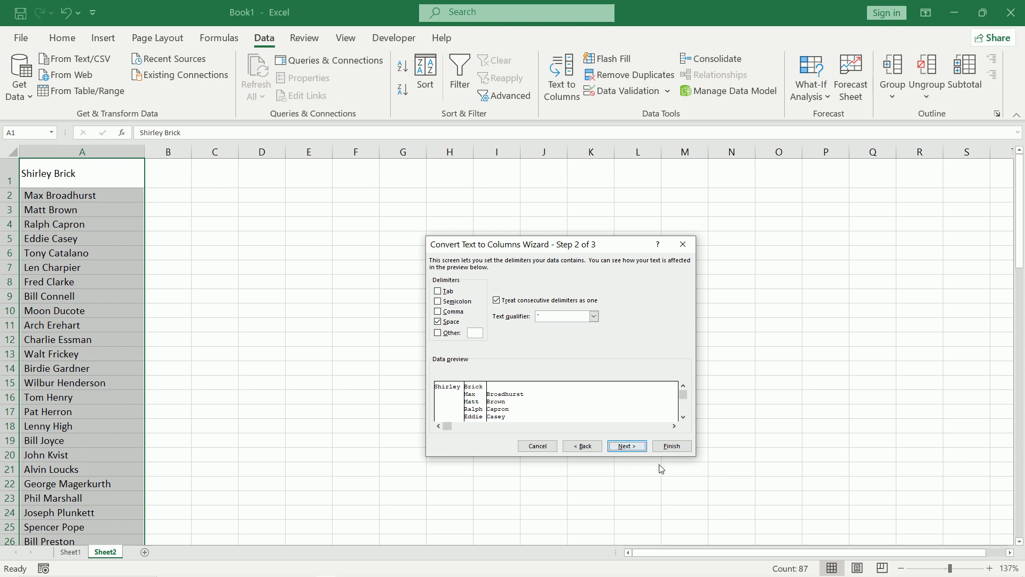
pyautogui.click(627, 447)
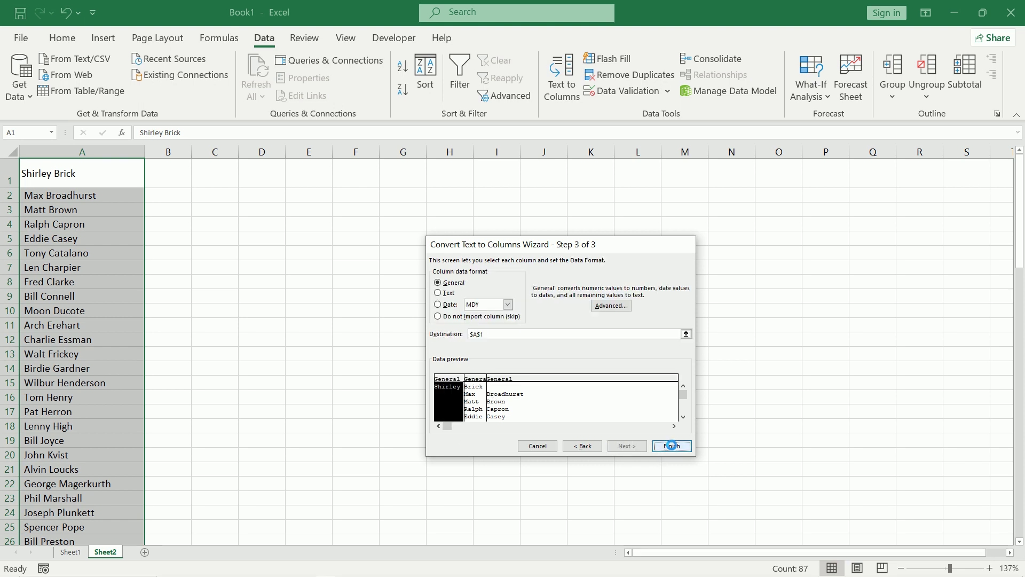
pyautogui.click(671, 446)
# Delete row 1 on Sheet2, then undo the deletion
pyautogui.click(206, 282)
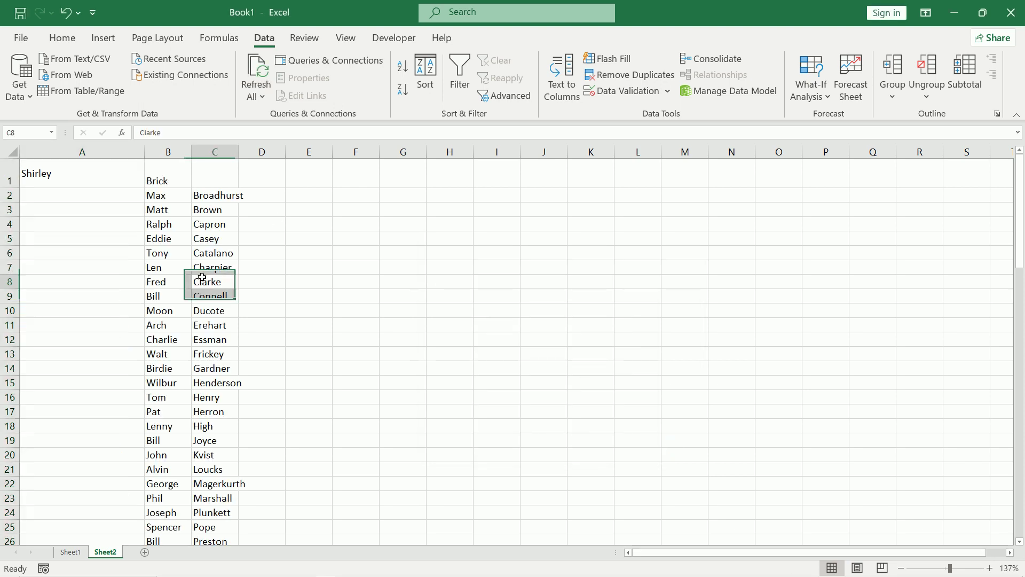
pyautogui.click(94, 146)
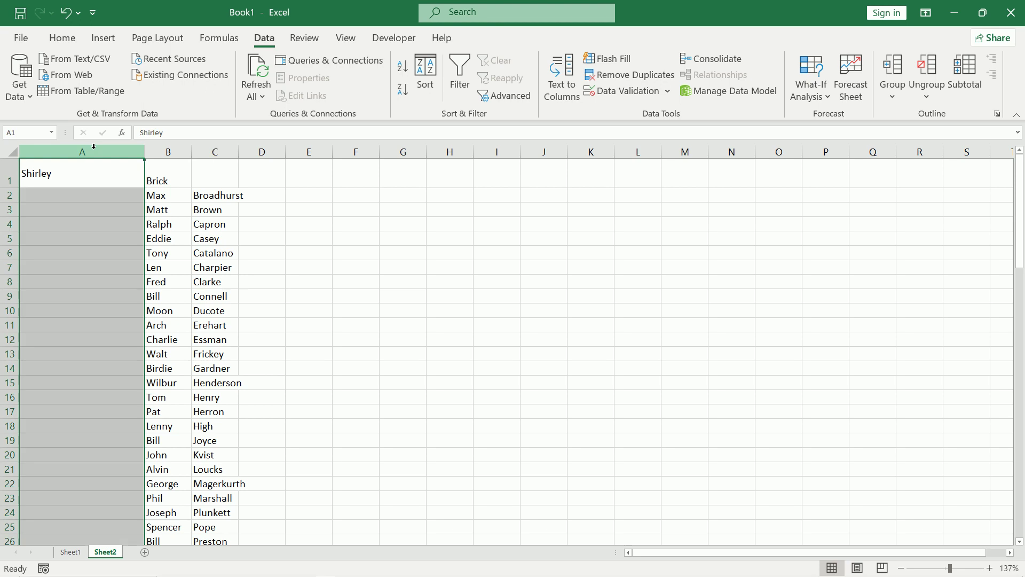
pyautogui.click(6, 178)
pyautogui.rightClick(6, 178)
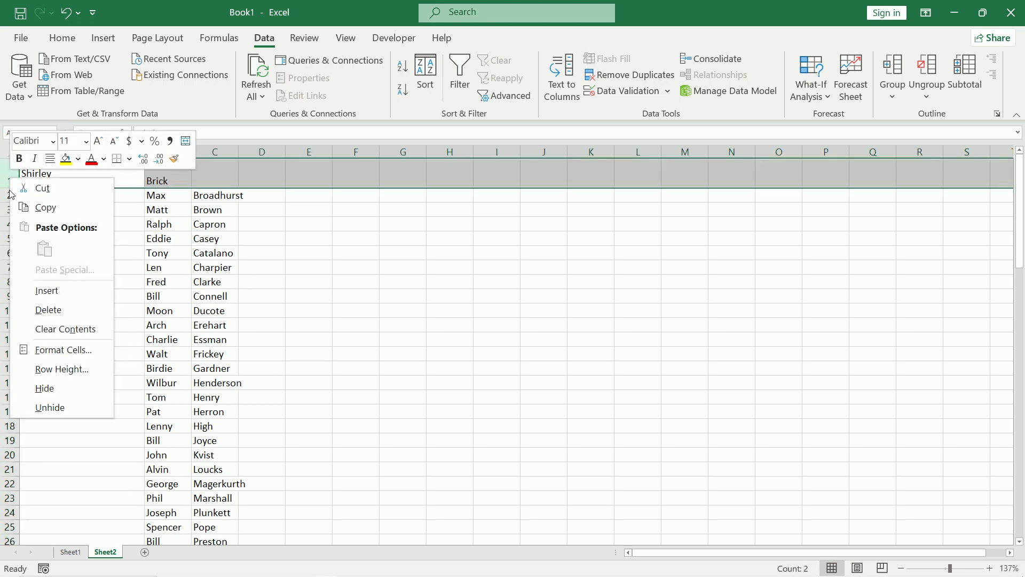
pyautogui.click(48, 310)
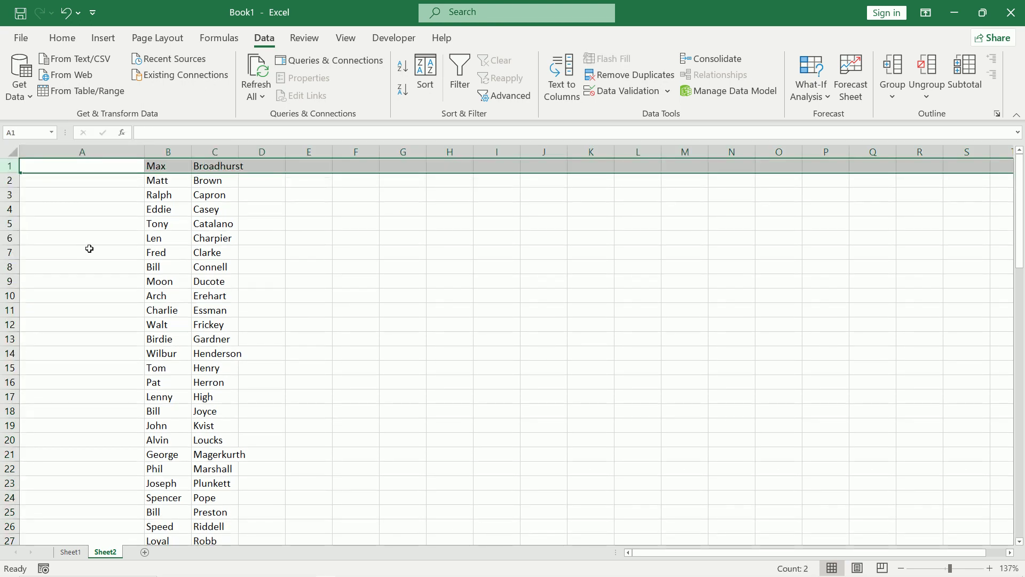
pyautogui.click(65, 13)
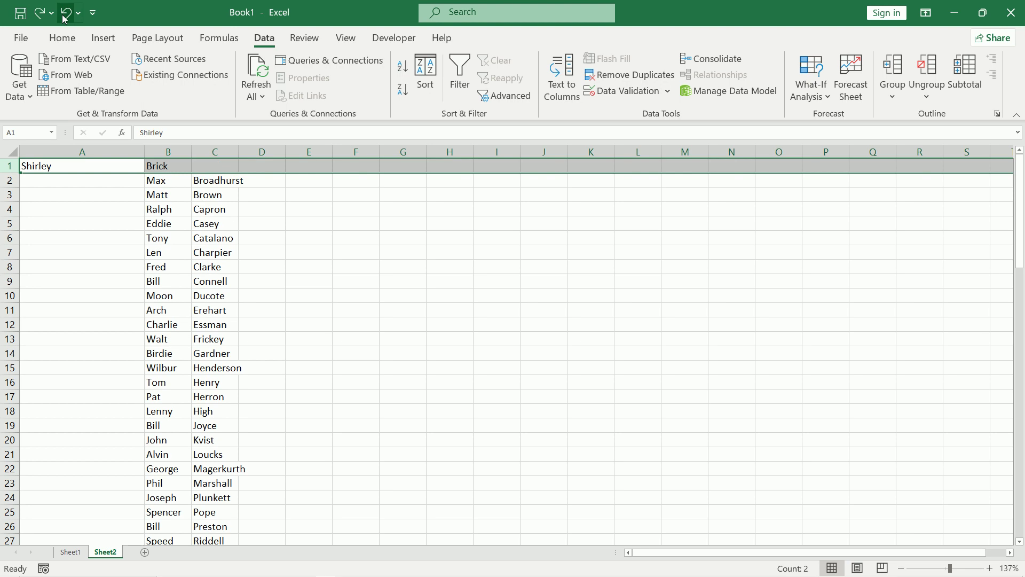
pyautogui.click(81, 250)
# Move the first row's first and last names from A1:B1 into B1:C1
pyautogui.click(154, 167)
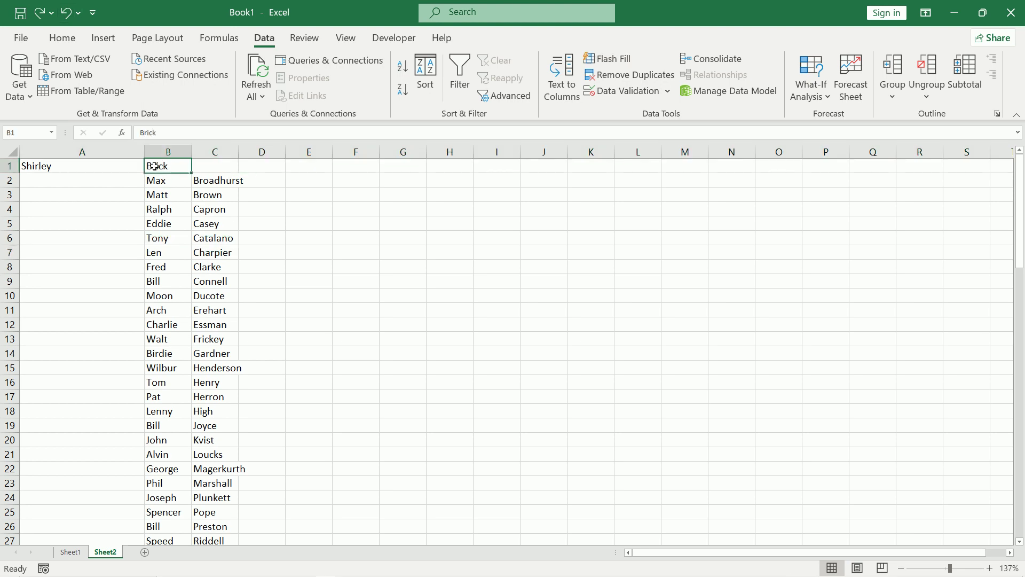
pyautogui.moveTo(71, 165); pyautogui.dragTo(150, 165)
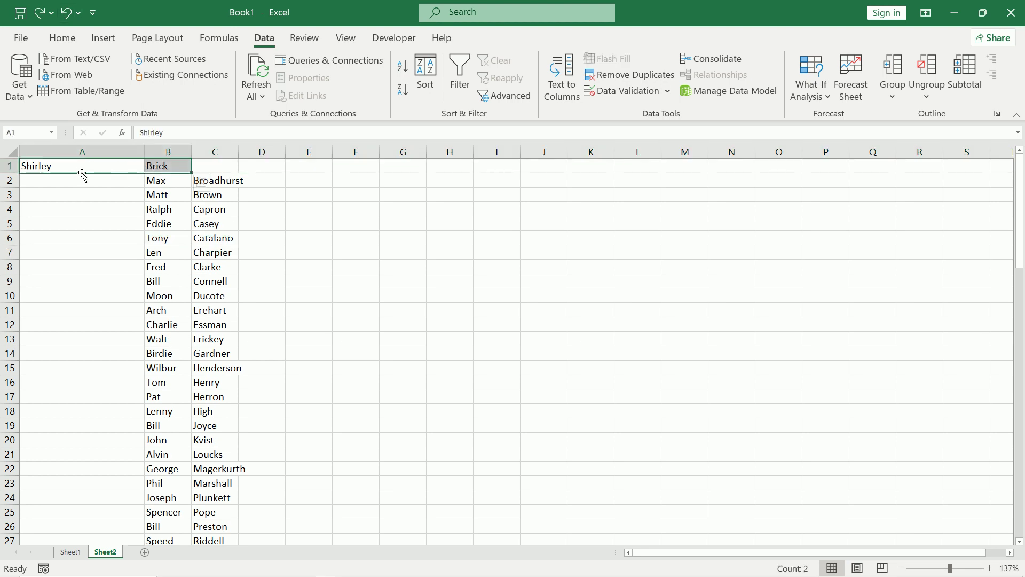
pyautogui.moveTo(83, 173); pyautogui.dragTo(212, 178)
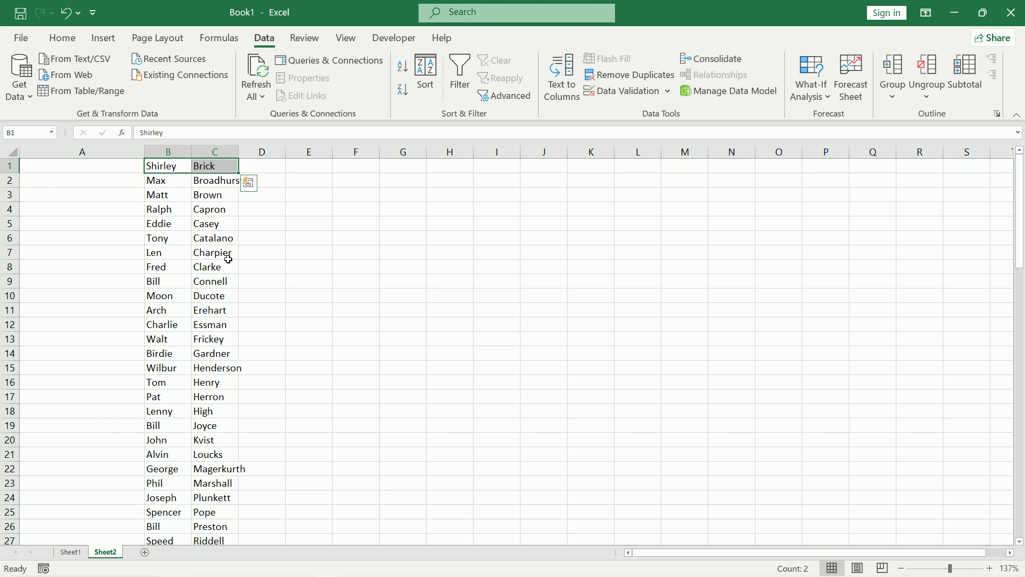
# Select the now-empty column A, scroll through the sheet, and select cell A1
pyautogui.click(228, 259)
pyautogui.click(96, 150)
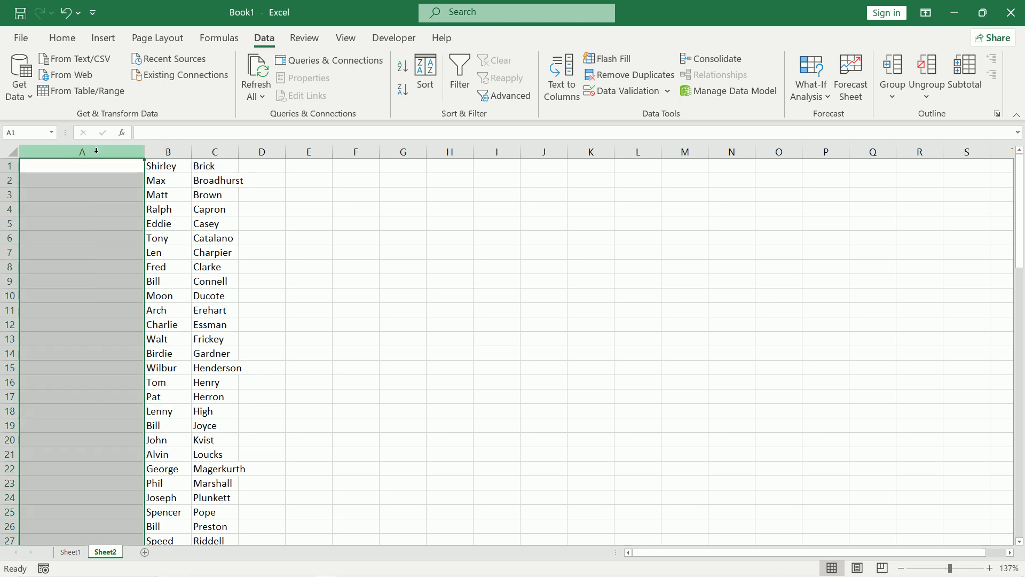
pyautogui.moveTo(1020, 211); pyautogui.dragTo(1020, 481)
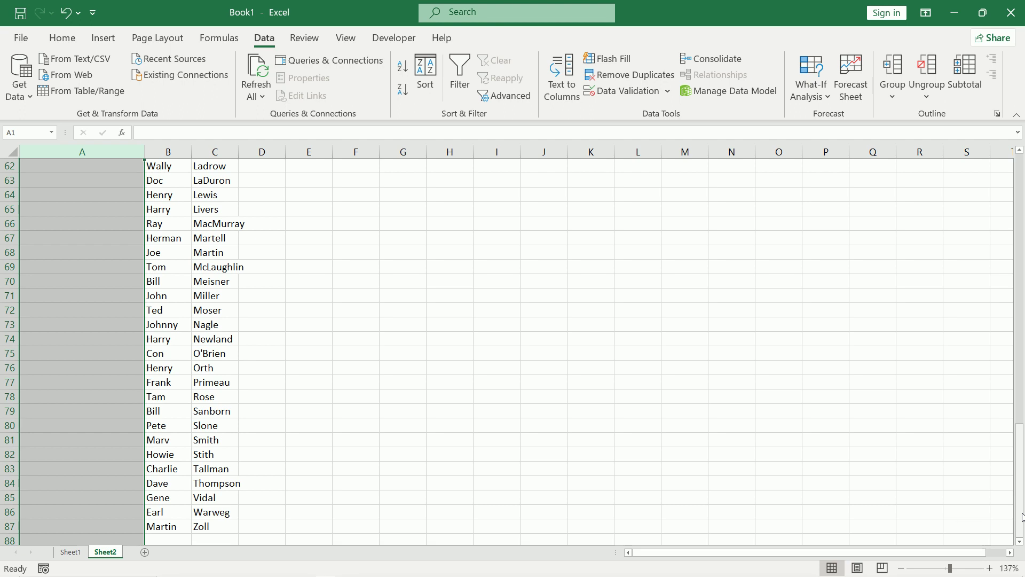
pyautogui.moveTo(1022, 517); pyautogui.dragTo(999, 210)
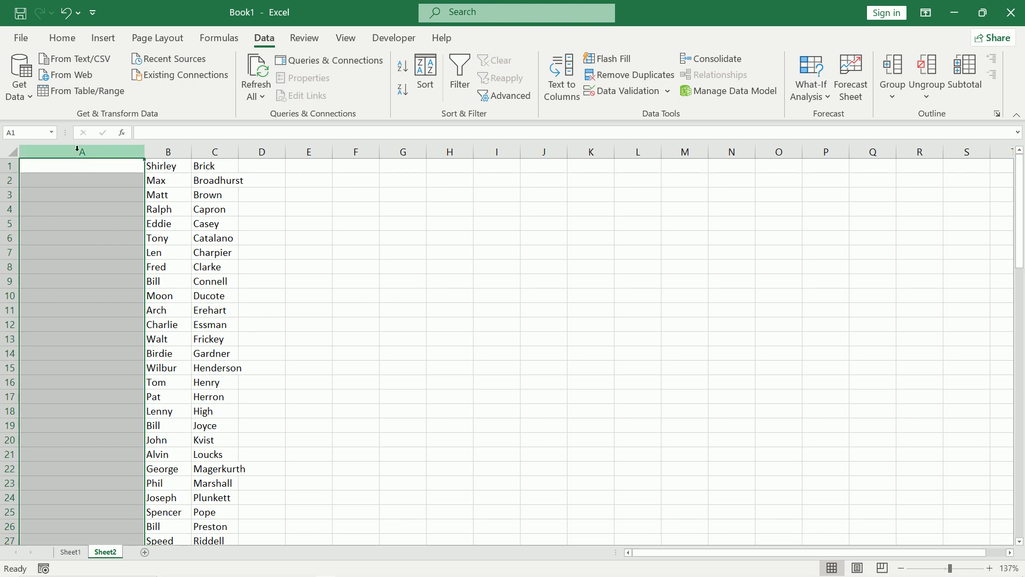
pyautogui.rightClick(80, 152)
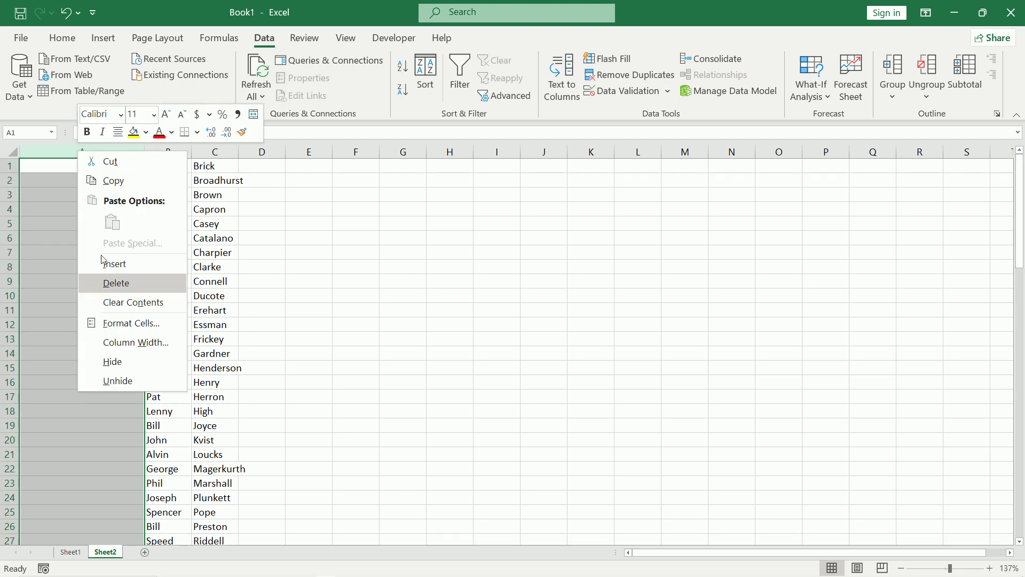
pyautogui.click(68, 165)
pyautogui.click(68, 165)
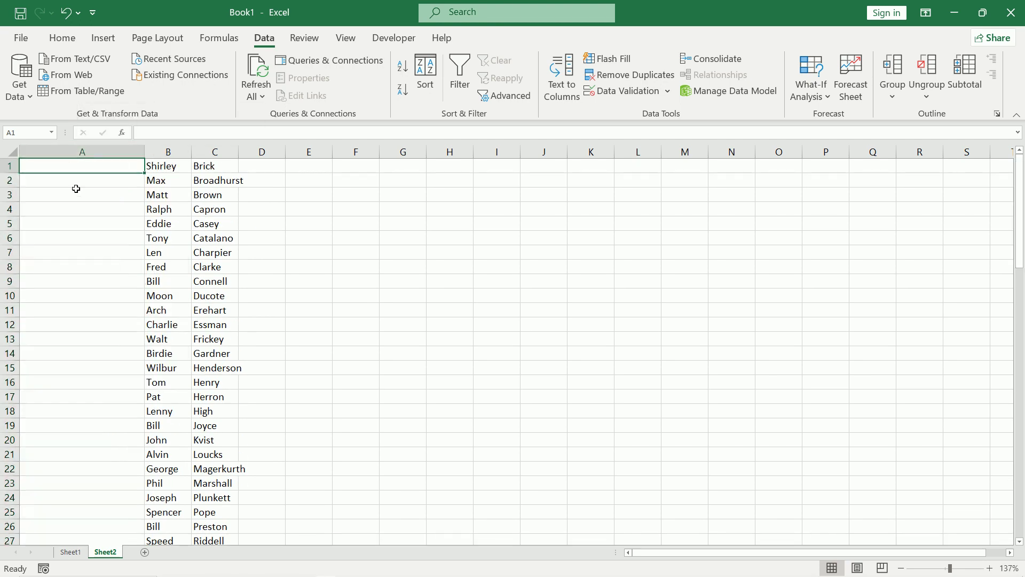
# Enter 1 in A1 and fill a series down column A numbering 1 through 421
pyautogui.write('1')
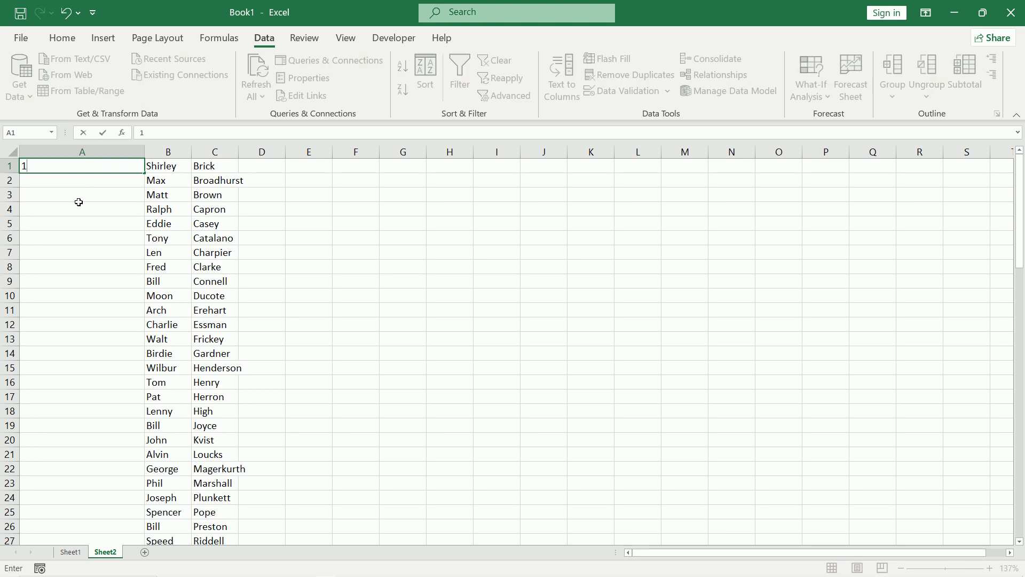
pyautogui.click(78, 202)
pyautogui.click(93, 185)
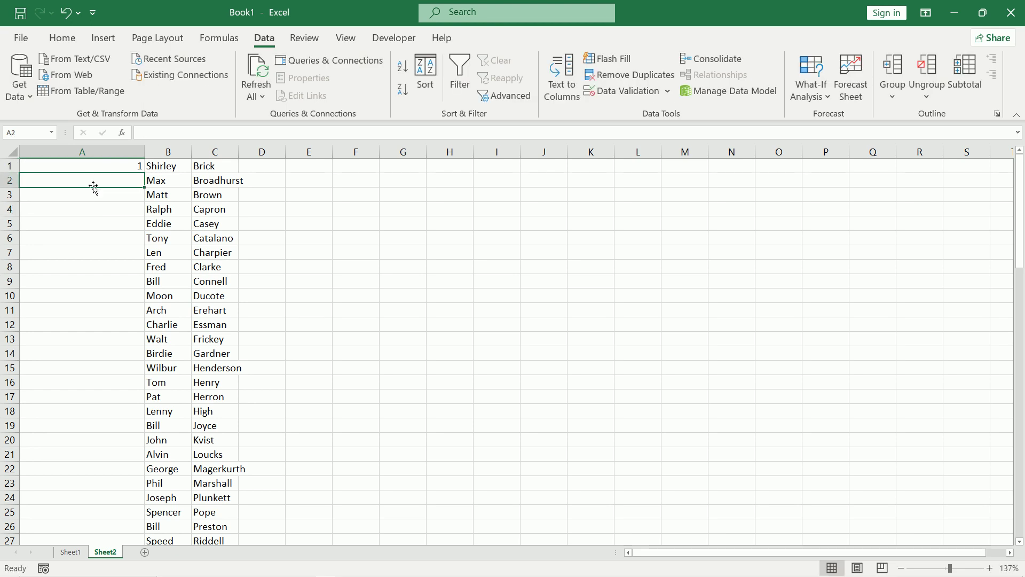
pyautogui.click(138, 169)
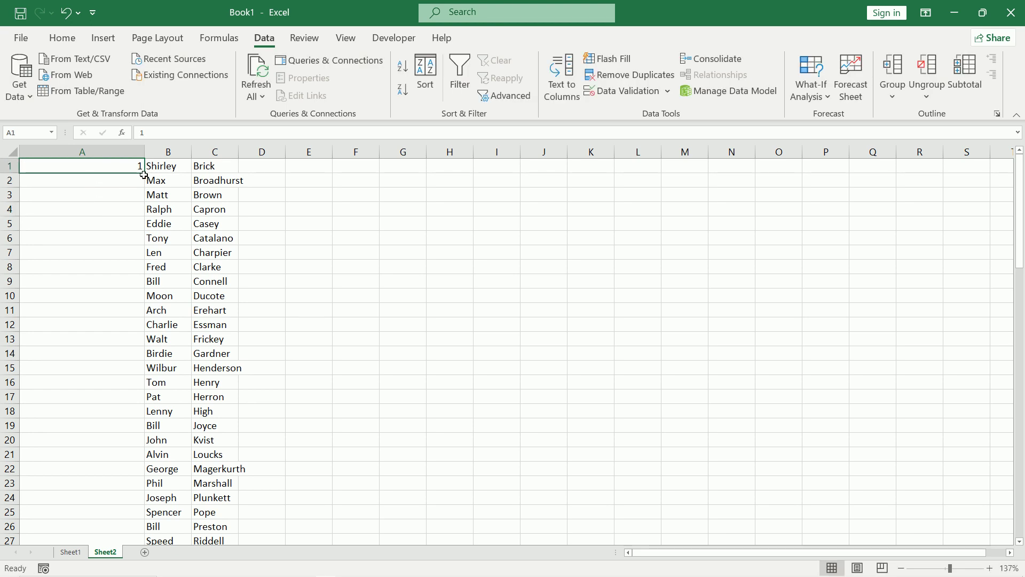
pyautogui.moveTo(143, 173)
pyautogui.mouseDown()
pyautogui.moveTo(142, 294)
pyautogui.moveTo(136, 234)
pyautogui.moveTo(81, 573)
pyautogui.moveTo(138, 52)
pyautogui.moveTo(179, 209)
pyautogui.mouseUp()
pyautogui.scroll(5, 188, 222)
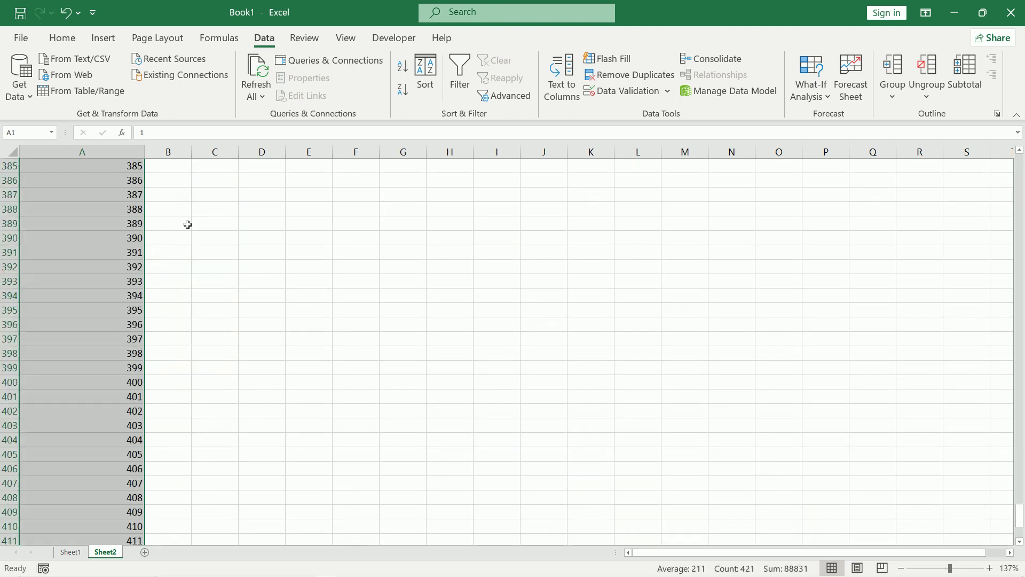
pyautogui.scroll(8, 198, 215)
pyautogui.scroll(9, 198, 215)
pyautogui.scroll(8, 196, 208)
pyautogui.scroll(8, 189, 203)
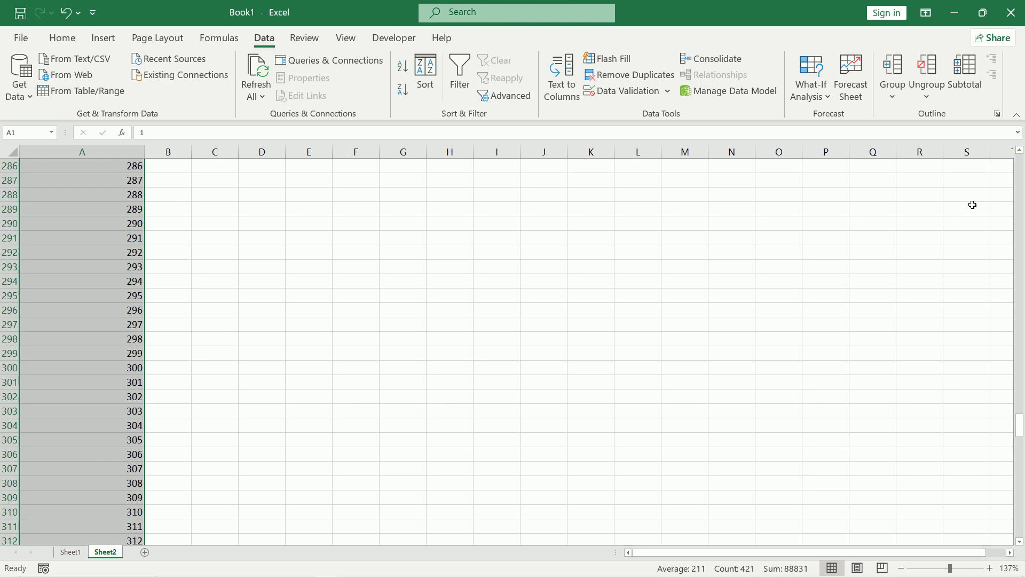
pyautogui.moveTo(1020, 427); pyautogui.dragTo(1020, 188)
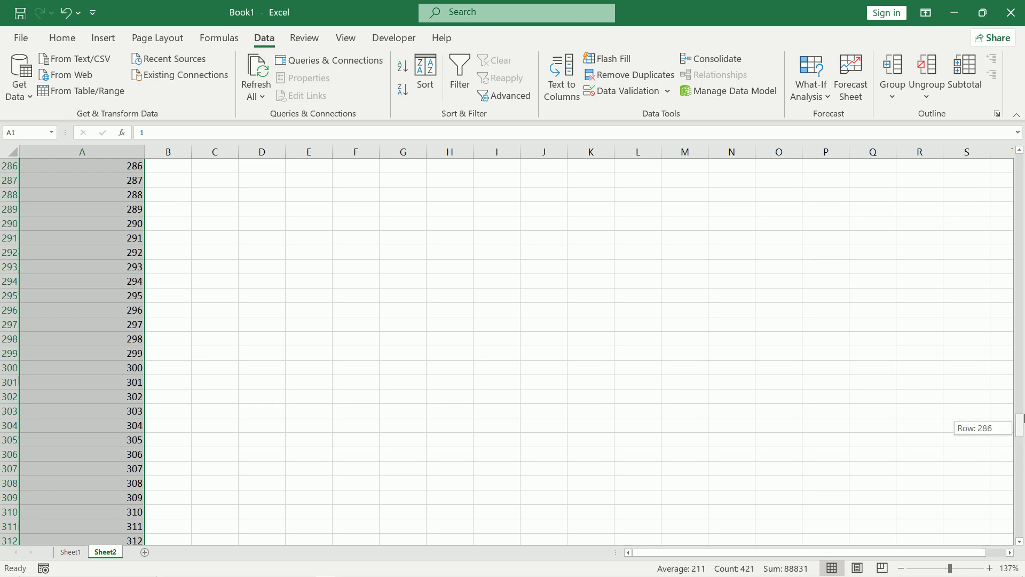
# Narrow column A to fit the sequence numbers and return to the top of the list
pyautogui.click(160, 324)
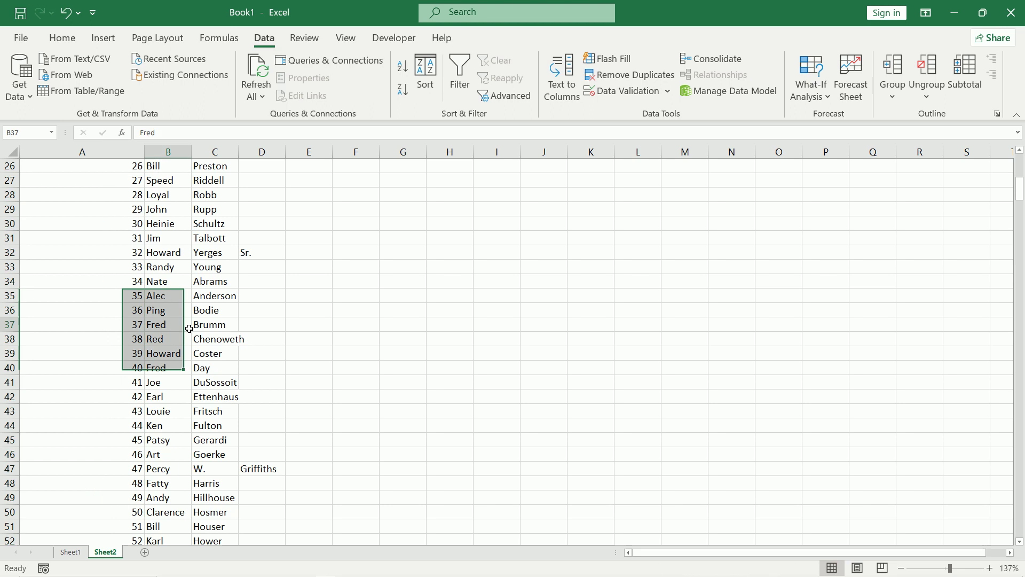
pyautogui.moveTo(117, 152); pyautogui.dragTo(60, 151)
pyautogui.press('Up')
pyautogui.press('Up')
pyautogui.press('Up')
pyautogui.press('Up')
pyautogui.press('Up')
pyautogui.scroll(6, 130, 290)
pyautogui.scroll(3, 129, 290)
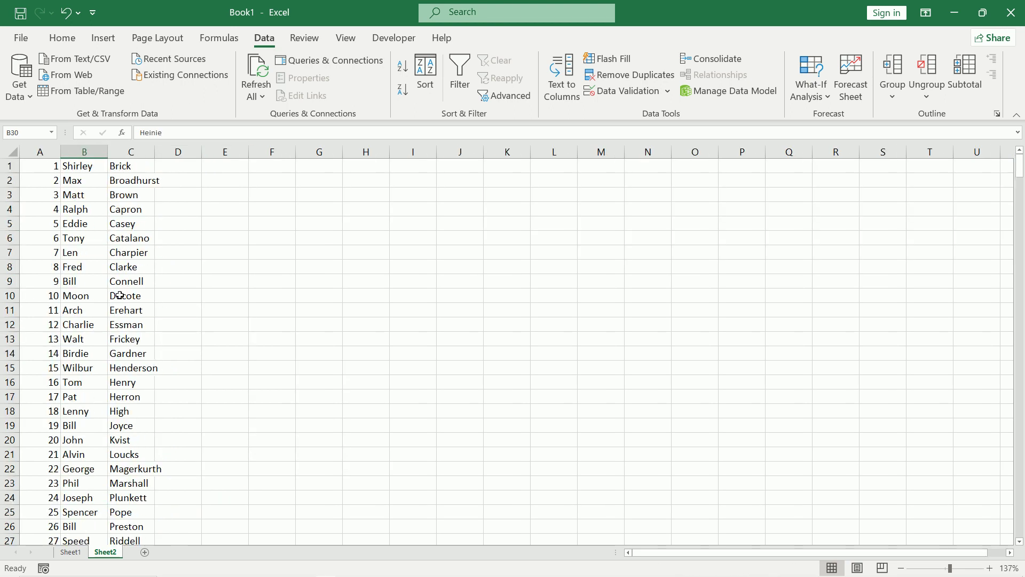
pyautogui.scroll(-1, 120, 294)
pyautogui.scroll(1, 120, 295)
# Spot-check first and last names in columns B and C, including C12 and B14
pyautogui.click(81, 249)
pyautogui.click(136, 242)
pyautogui.click(140, 324)
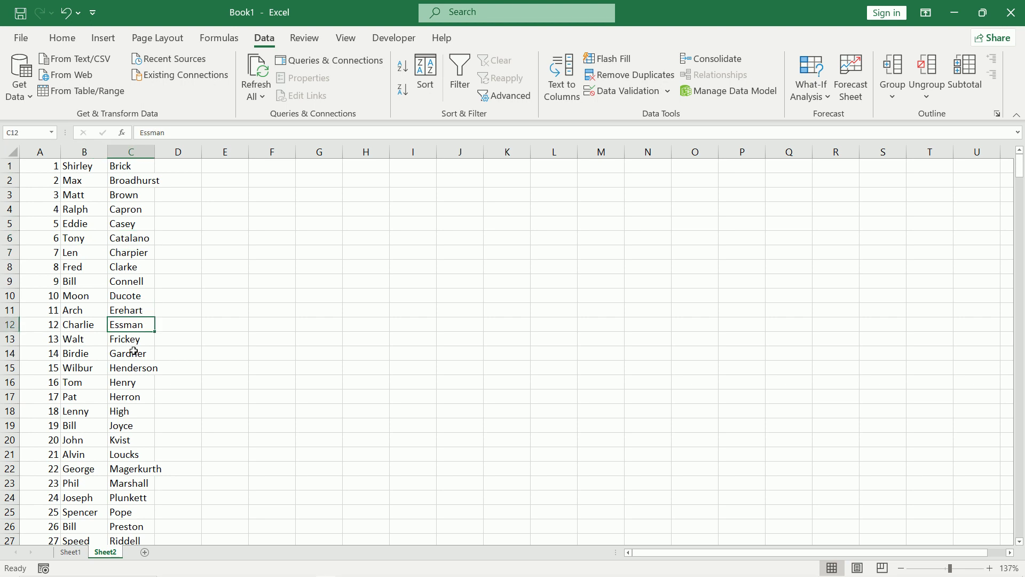
pyautogui.click(100, 358)
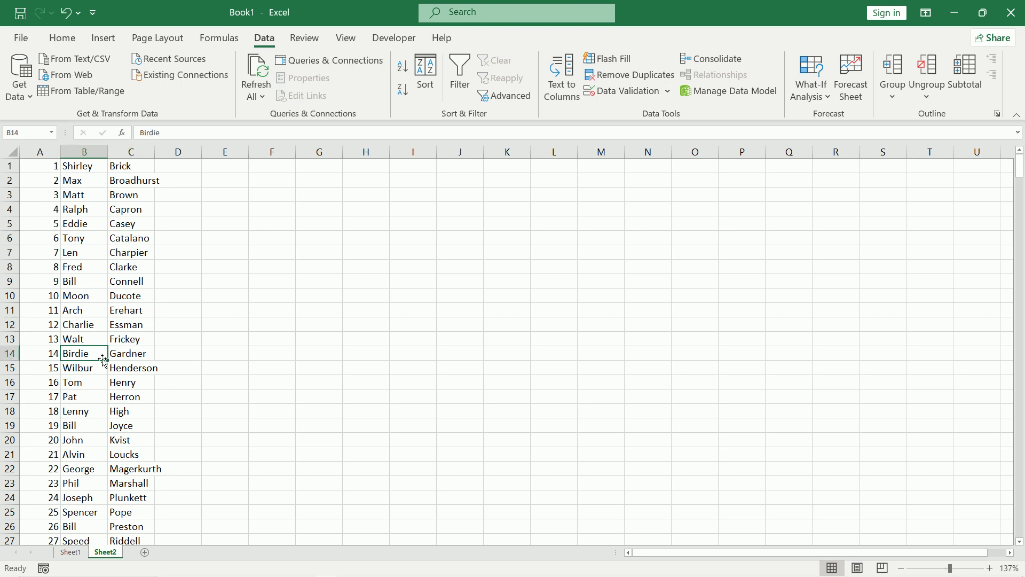